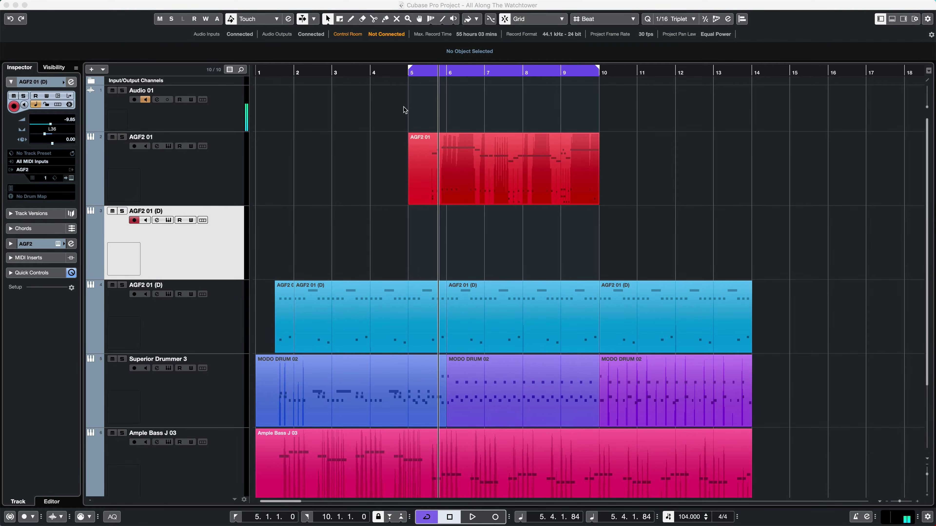
# Look through the AGF2 guitar, Superior Drummer 3 and Ample Bass J tracks, viewing the drum instrument's editor.
pyautogui.click(190, 164)
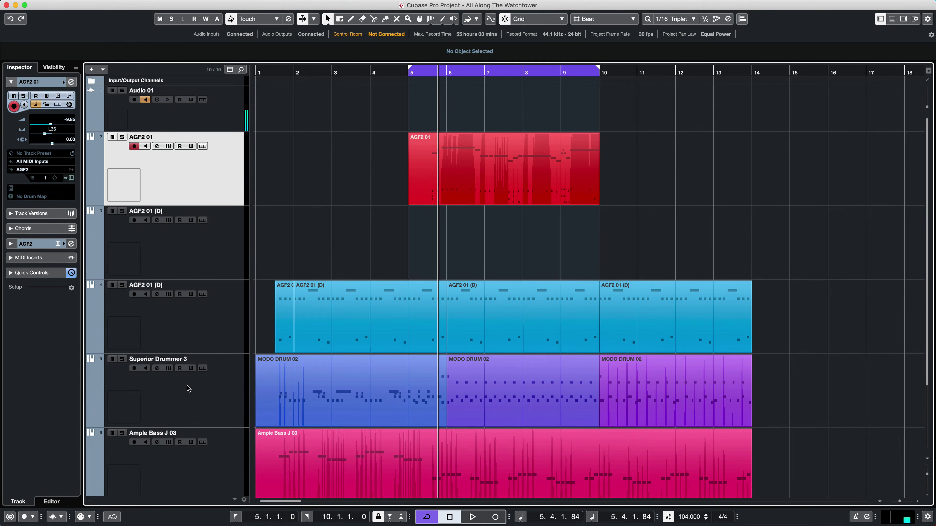
pyautogui.click(187, 330)
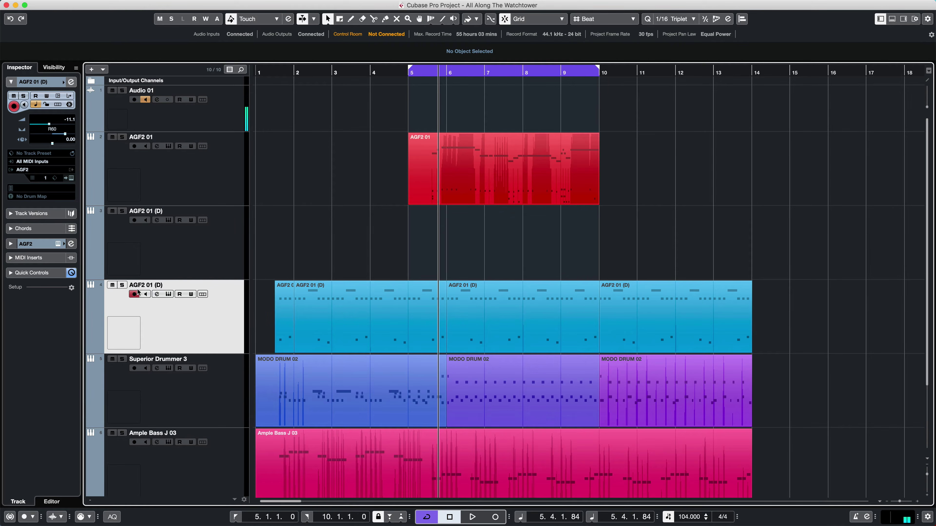
pyautogui.click(210, 379)
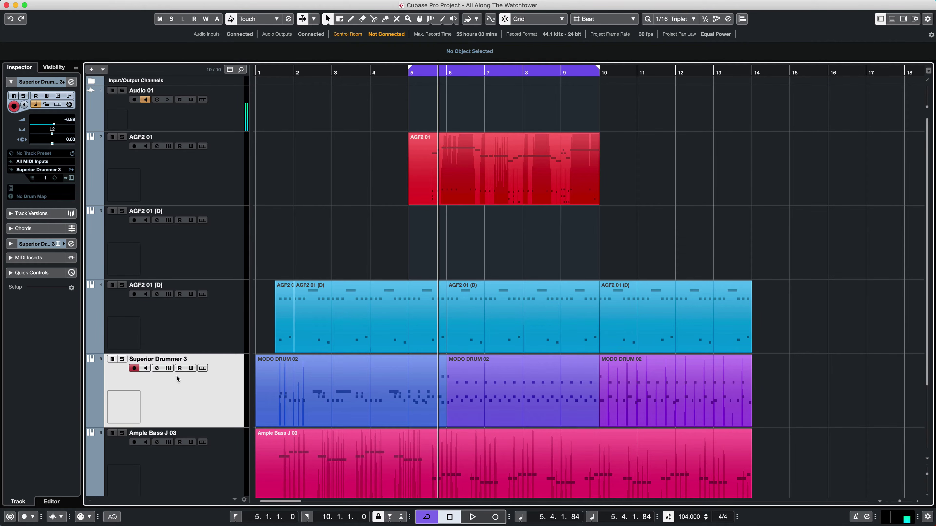
pyautogui.click(170, 369)
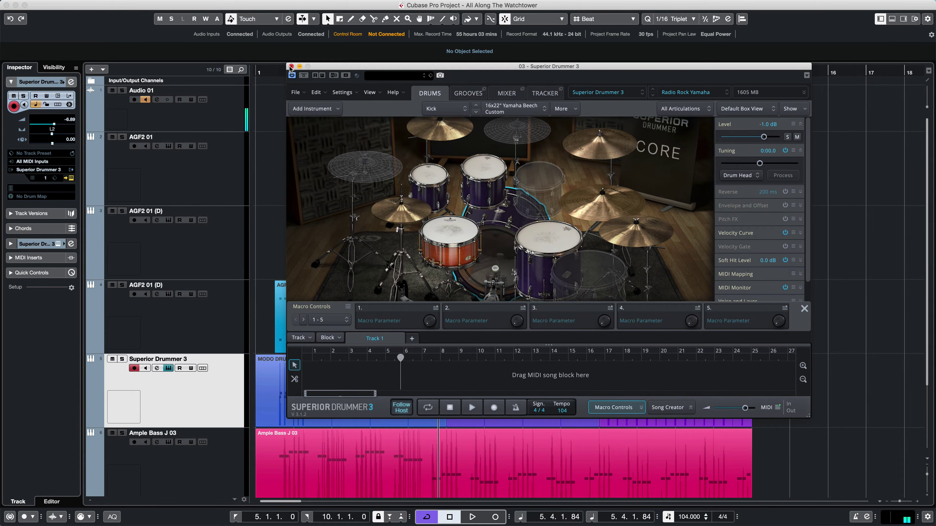
pyautogui.click(291, 72)
pyautogui.click(197, 456)
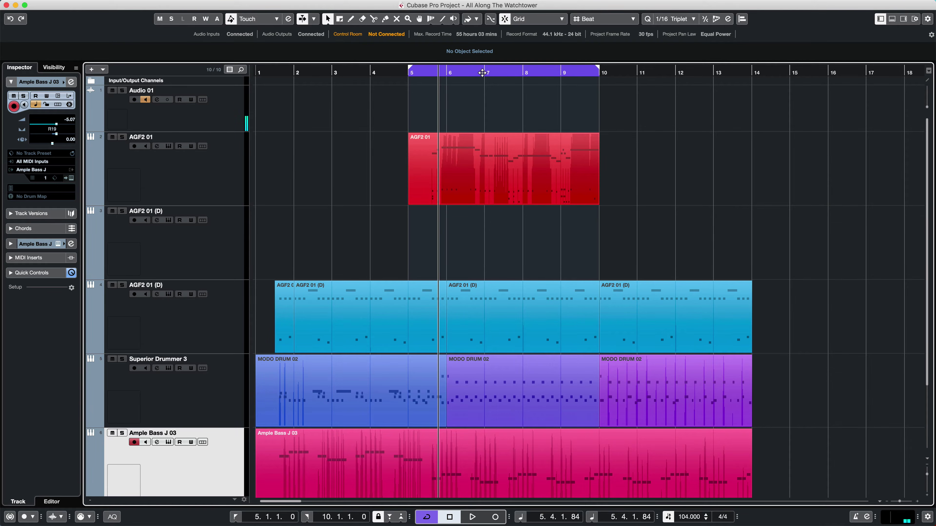
# Turn off cycle mode and play the project from the beginning to just past bar 10.
pyautogui.click(425, 72)
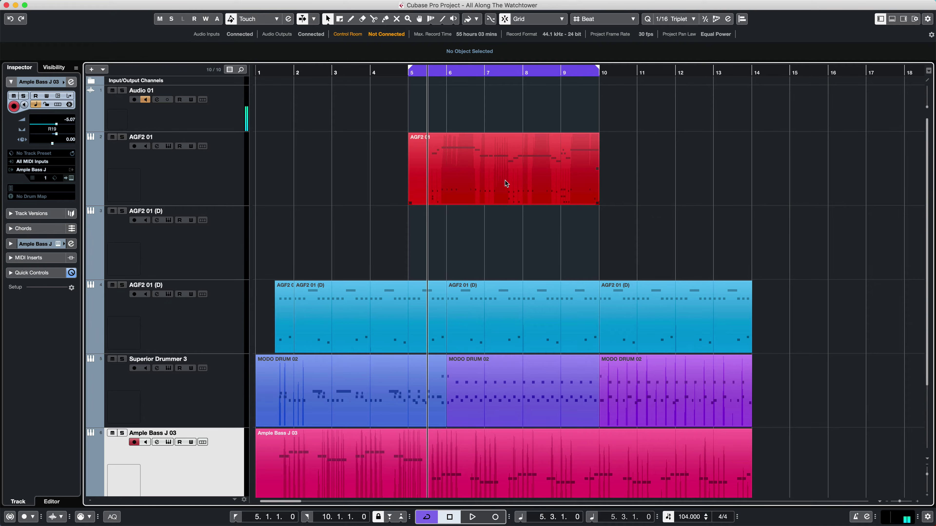
pyautogui.click(527, 73)
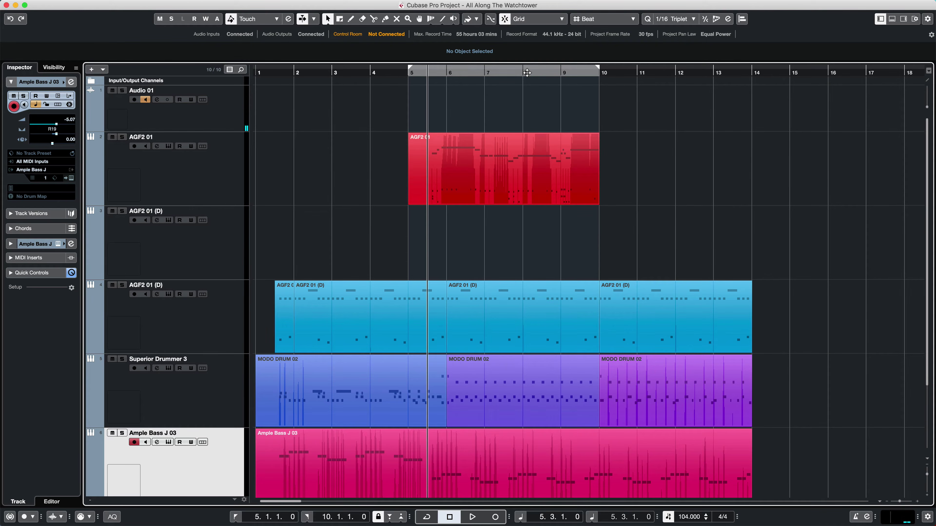
pyautogui.press('End')
pyautogui.press('Home')
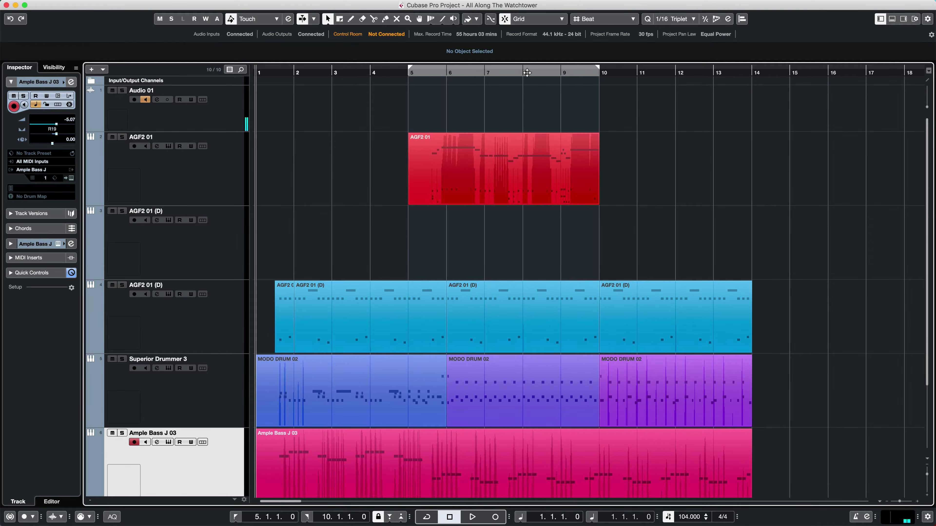
pyautogui.press('space')
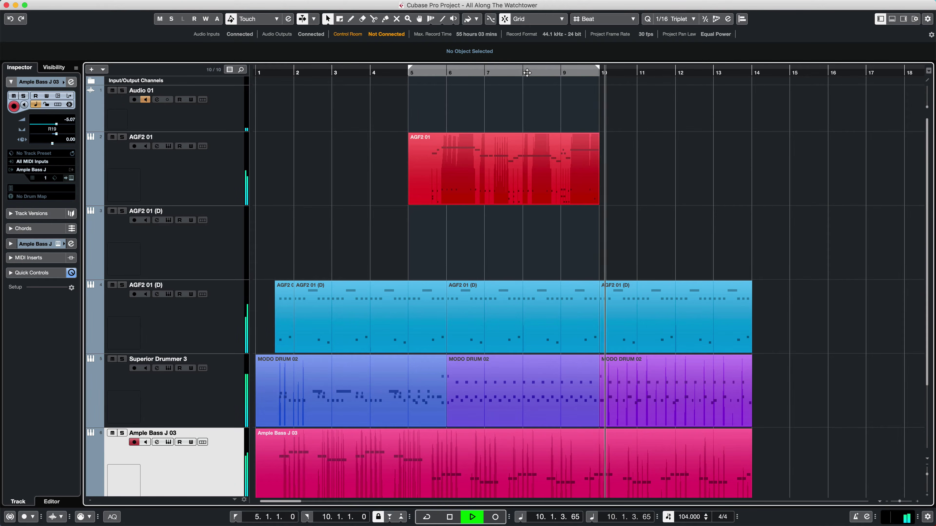
pyautogui.press('space')
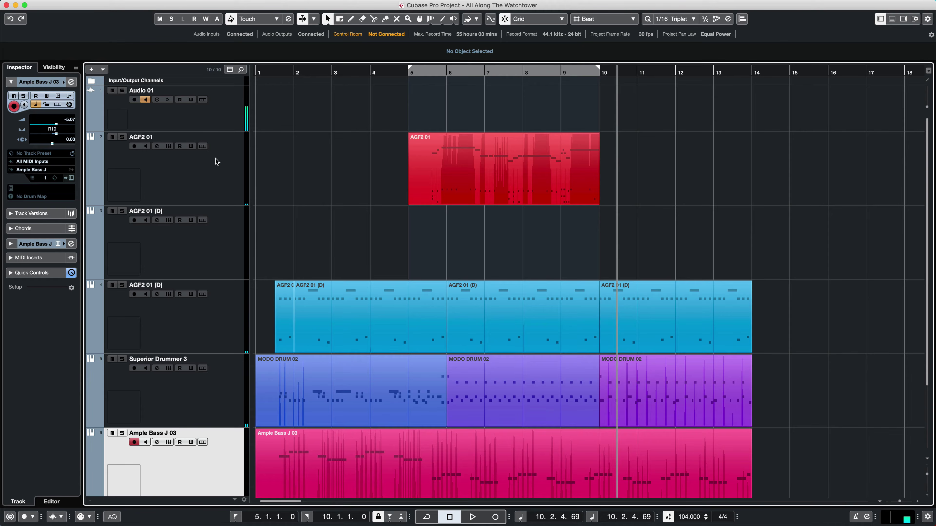
# Open the Ample Guitar instruments of the AGF2 01 track and the empty AGF2 01 (D) track below it.
pyautogui.click(221, 166)
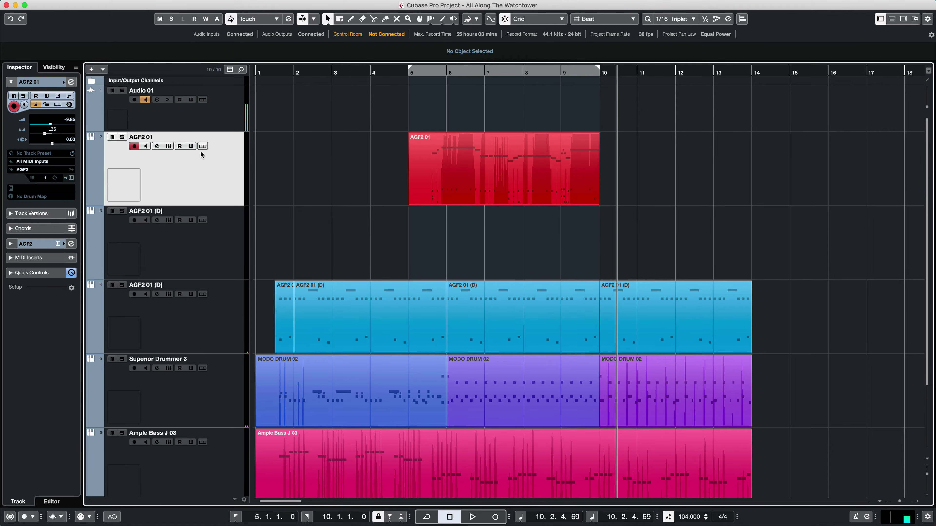
pyautogui.click(172, 146)
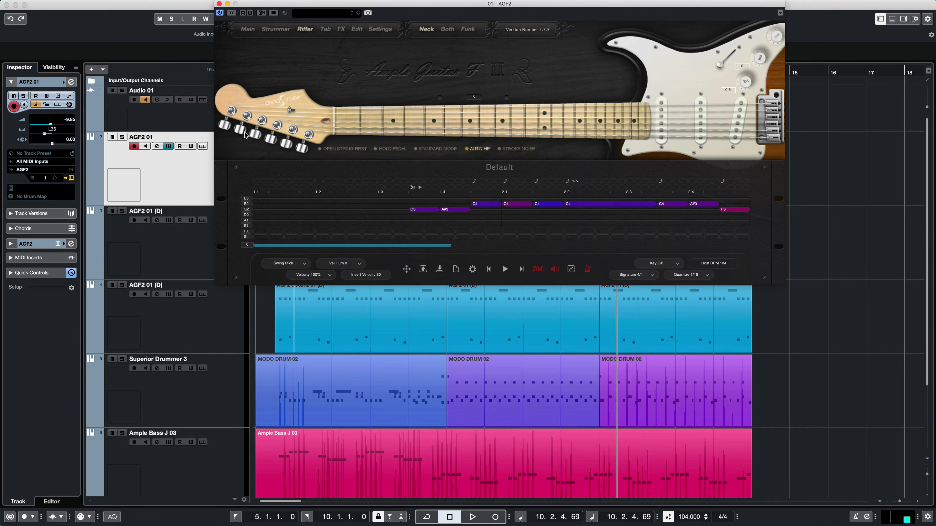
pyautogui.click(175, 245)
pyautogui.click(169, 221)
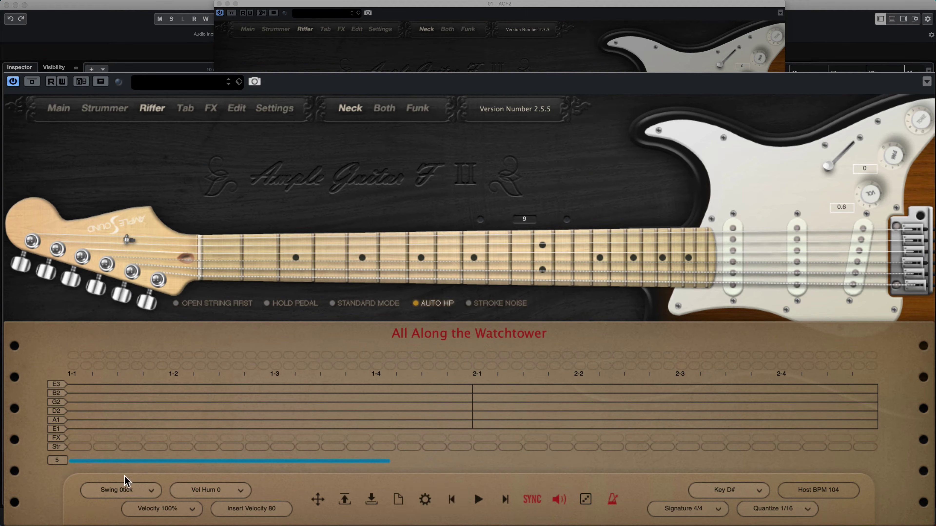
pyautogui.click(59, 461)
pyautogui.click(38, 428)
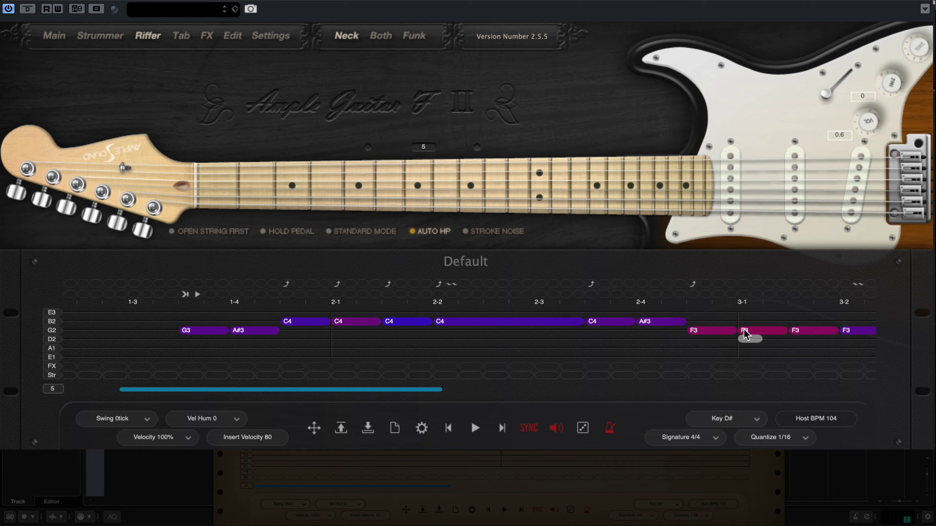
# Examine the notes and articulations of the existing guitar riff through measure 5 in the Riffer.
pyautogui.hscroll(2, 701, 343)
pyautogui.hscroll(7, 702, 341)
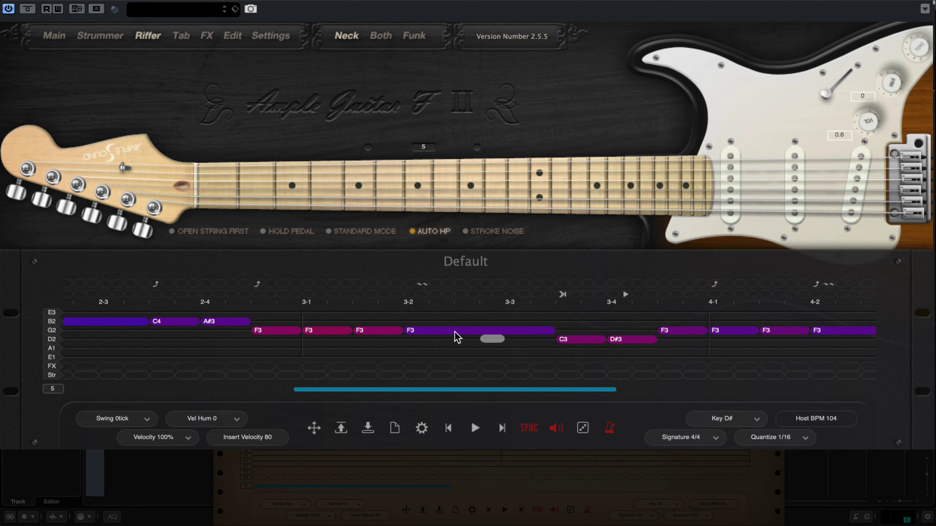
pyautogui.hscroll(5, 652, 341)
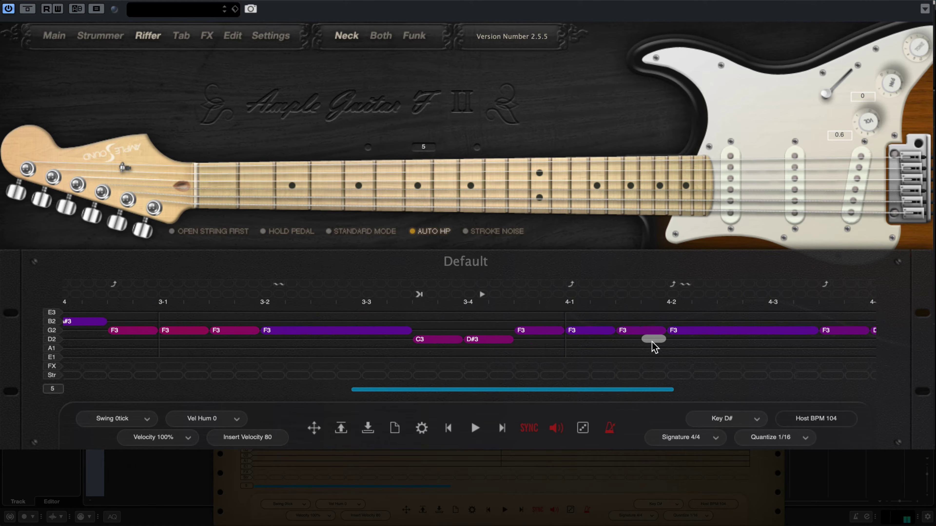
pyautogui.hscroll(8, 652, 341)
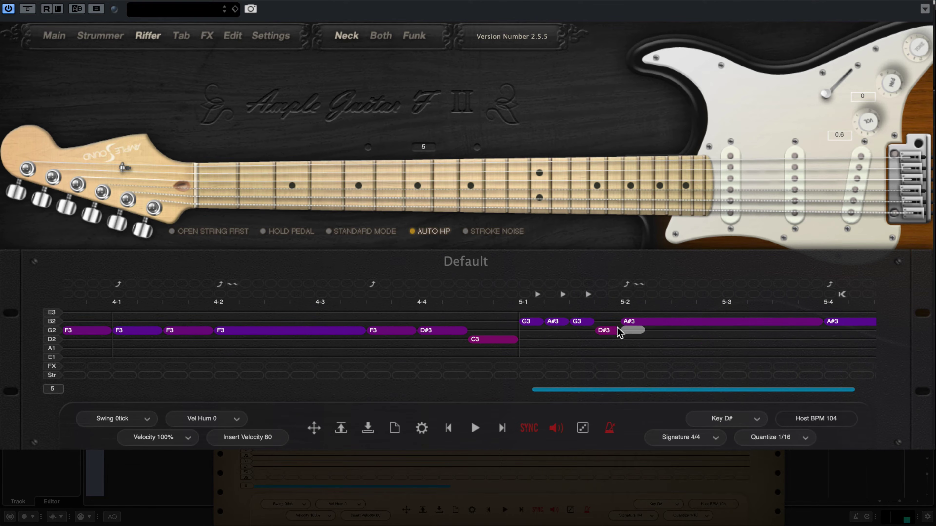
pyautogui.hscroll(-10, 591, 340)
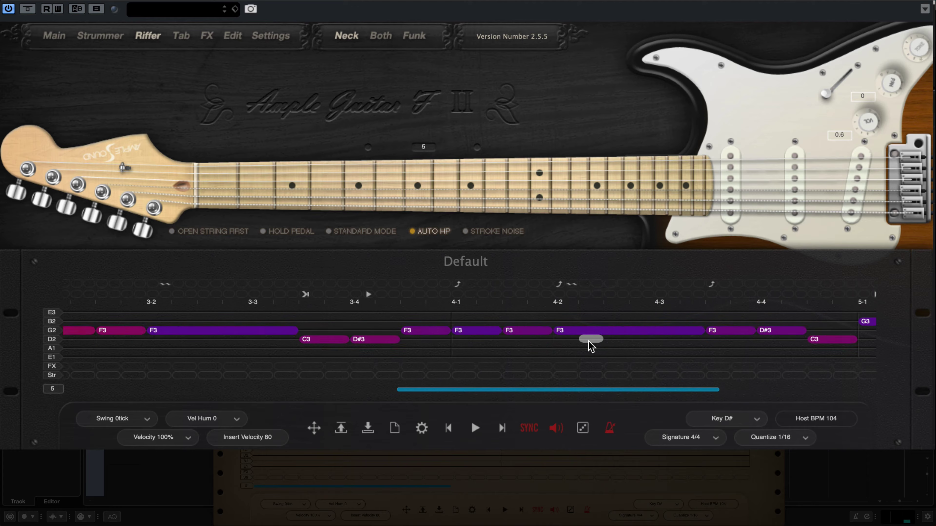
pyautogui.hscroll(-14, 590, 341)
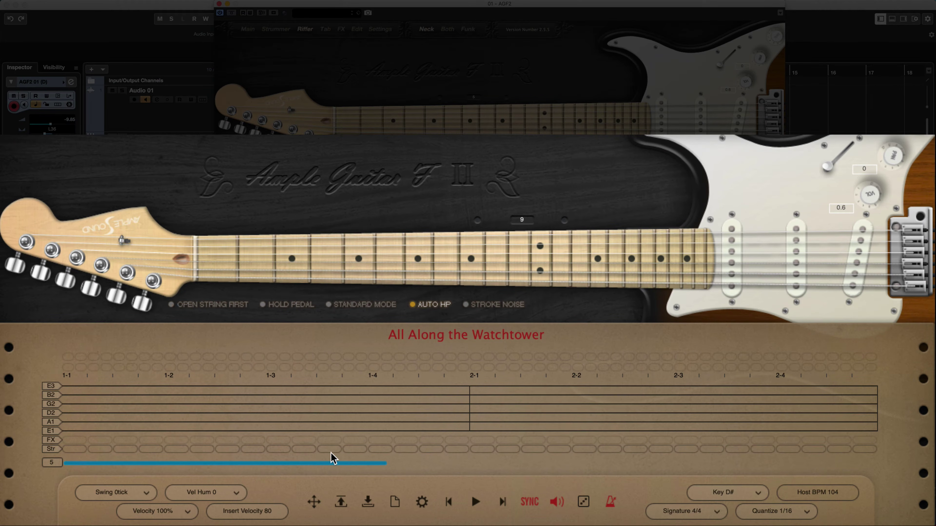
# In the empty All Along the Watchtower riff, insert a note on the G2 string halfway through beat 1-3 and raise its pitch to G3.
pyautogui.click(328, 404)
pyautogui.click(329, 406)
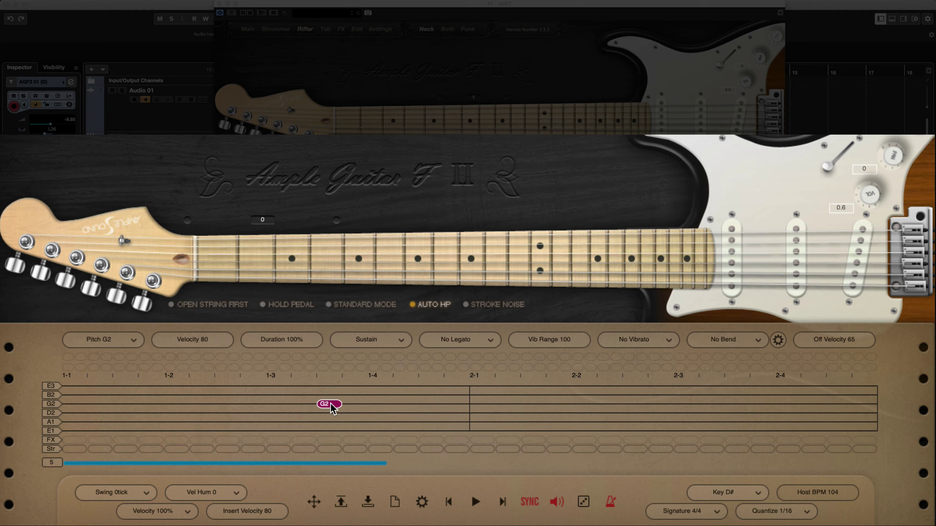
pyautogui.scroll(7, 333, 406)
pyautogui.scroll(6, 334, 221)
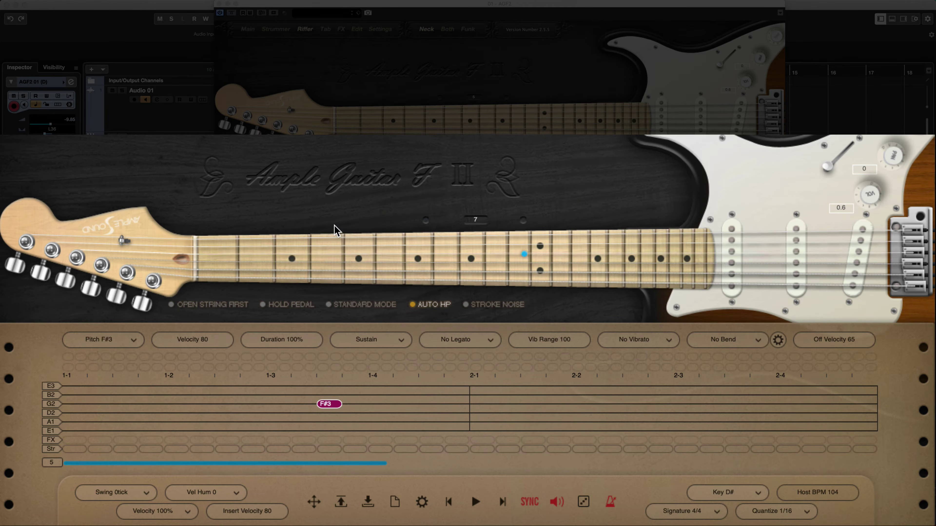
pyautogui.rightClick(332, 405)
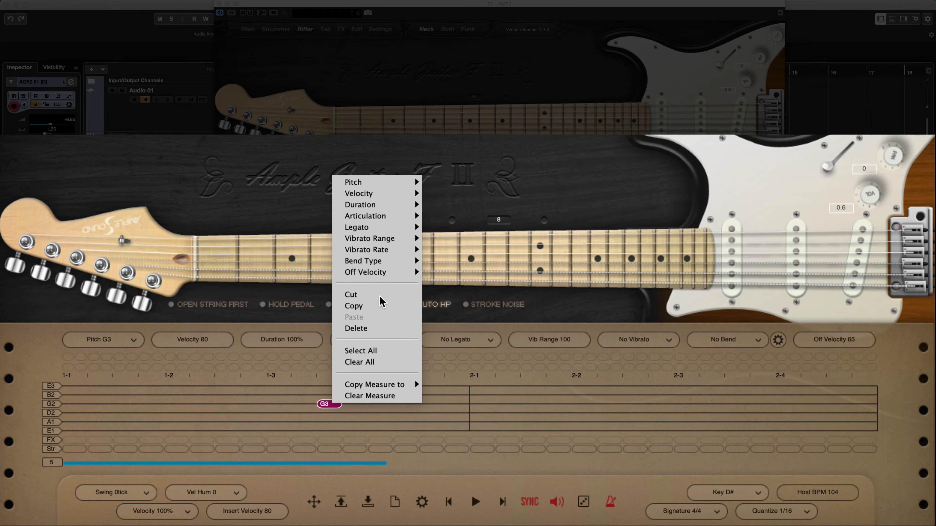
pyautogui.moveTo(399, 387)
pyautogui.moveTo(387, 186)
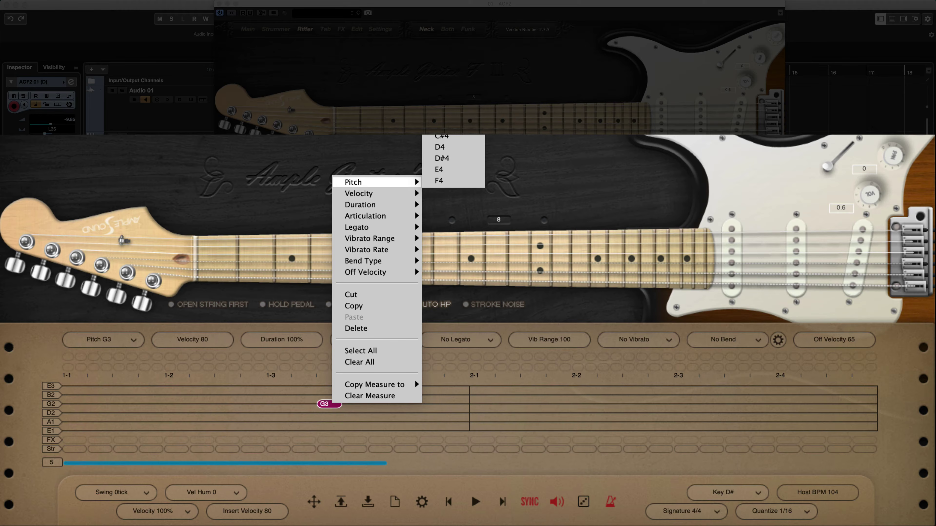
pyautogui.click(306, 388)
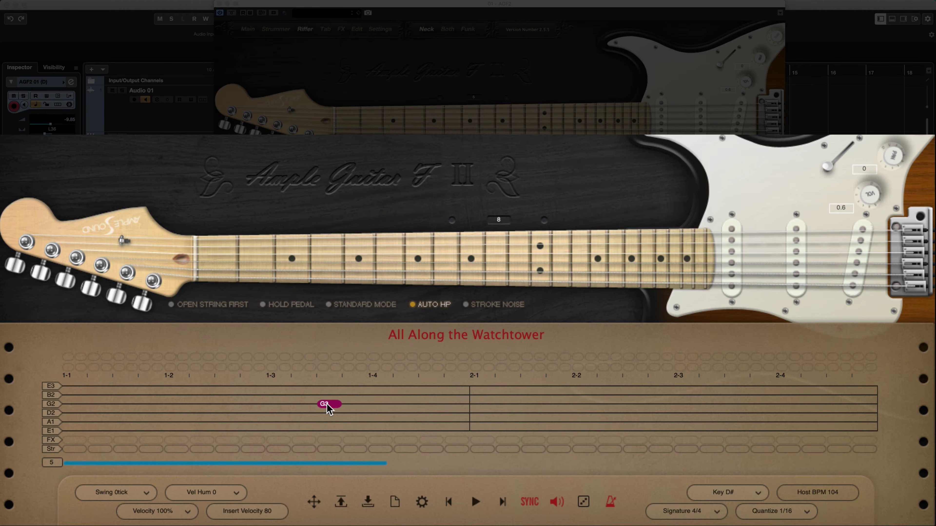
# Lengthen the G3 note to an eighth and add an A#3 eighth note on the G2 string at beat 1-4.
pyautogui.moveTo(345, 409); pyautogui.dragTo(375, 407)
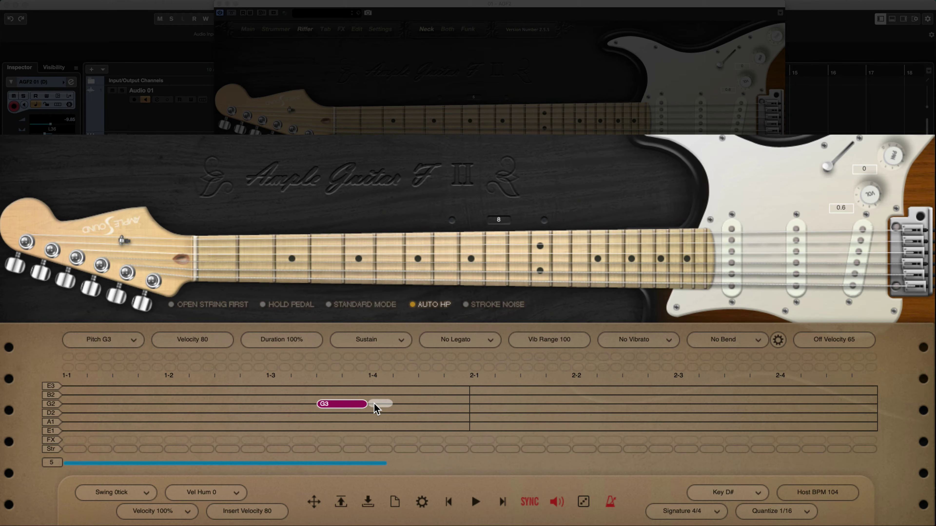
pyautogui.click(376, 406)
pyautogui.moveTo(403, 411); pyautogui.dragTo(400, 350)
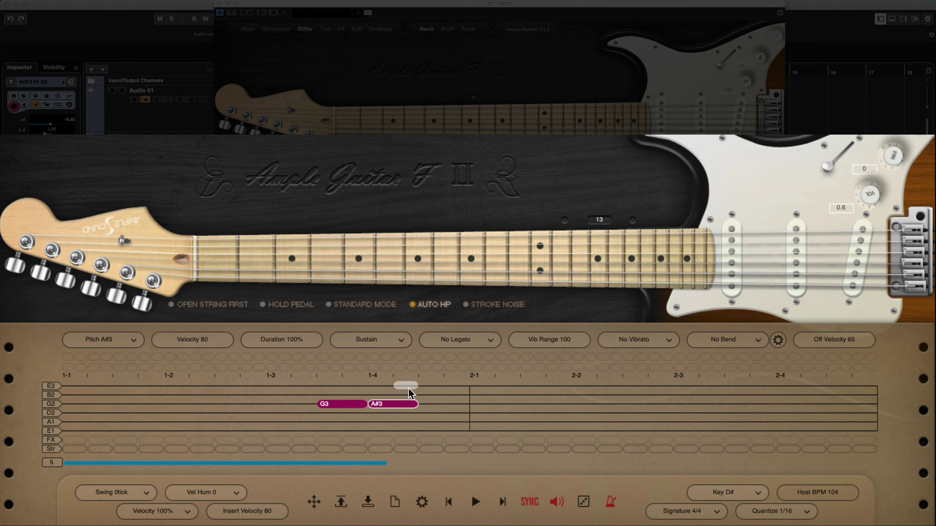
# Add a C4 eighth note on the B2 string halfway through beat 1-4 and check the three notes entered.
pyautogui.click(429, 395)
pyautogui.moveTo(439, 402); pyautogui.dragTo(446, 230)
pyautogui.click(346, 404)
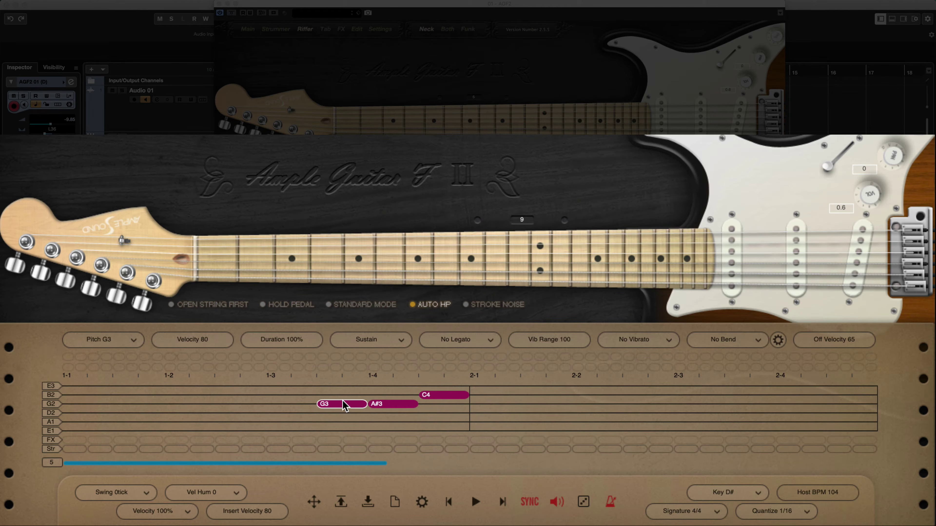
pyautogui.click(377, 403)
pyautogui.click(434, 396)
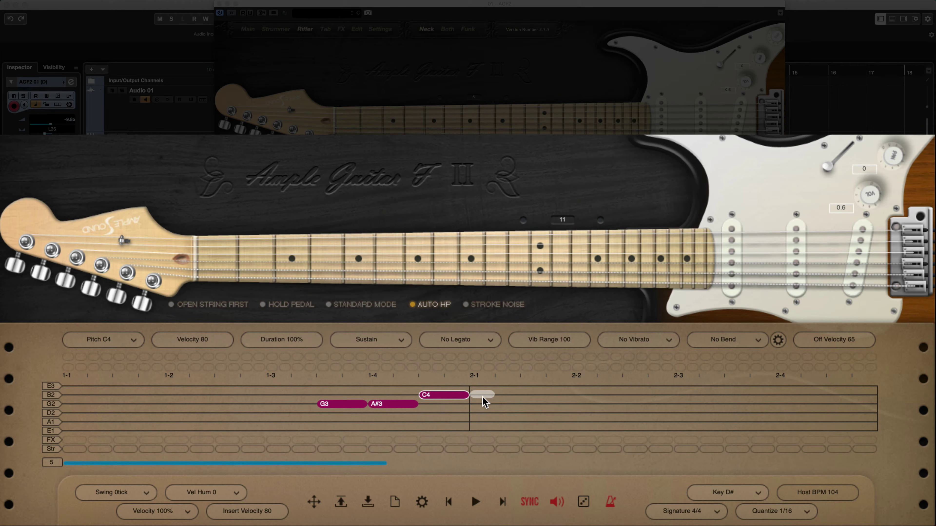
# Continue the B2 string with two C4 eighths from beat 2-1, a long C4 from 2-2, another C4 eighth, and an A#3 eighth at 2-4.
pyautogui.moveTo(480, 399); pyautogui.dragTo(571, 399)
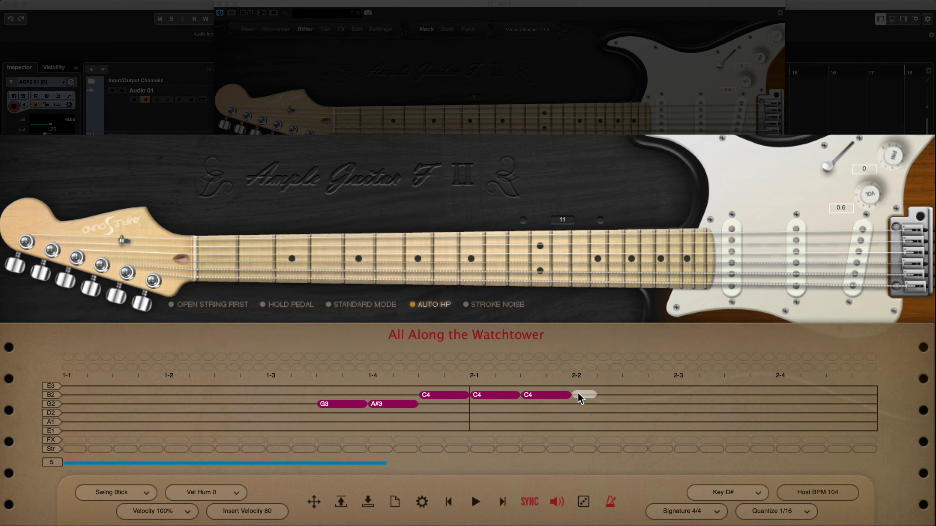
pyautogui.moveTo(578, 397); pyautogui.dragTo(765, 397)
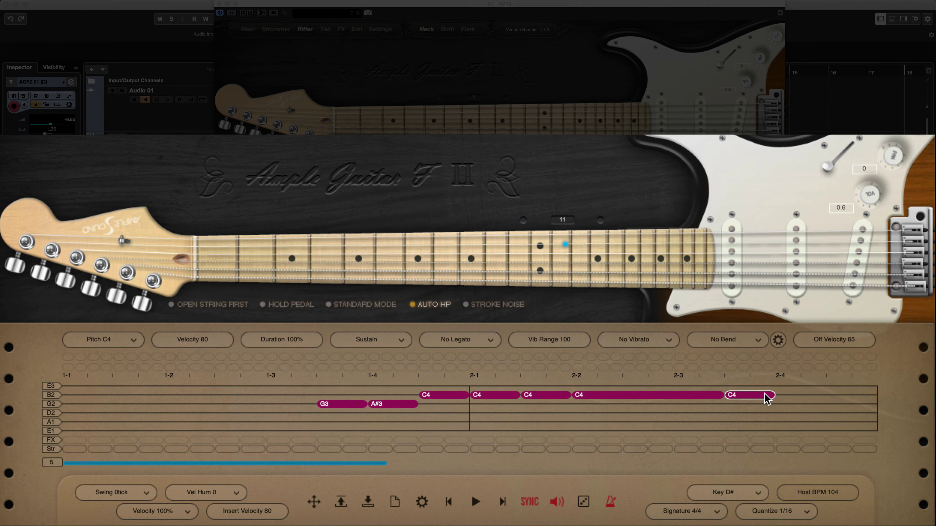
pyautogui.hscroll(5, 722, 409)
pyautogui.moveTo(626, 397)
pyautogui.mouseDown()
pyautogui.moveTo(696, 397)
pyautogui.moveTo(673, 396)
pyautogui.mouseUp()
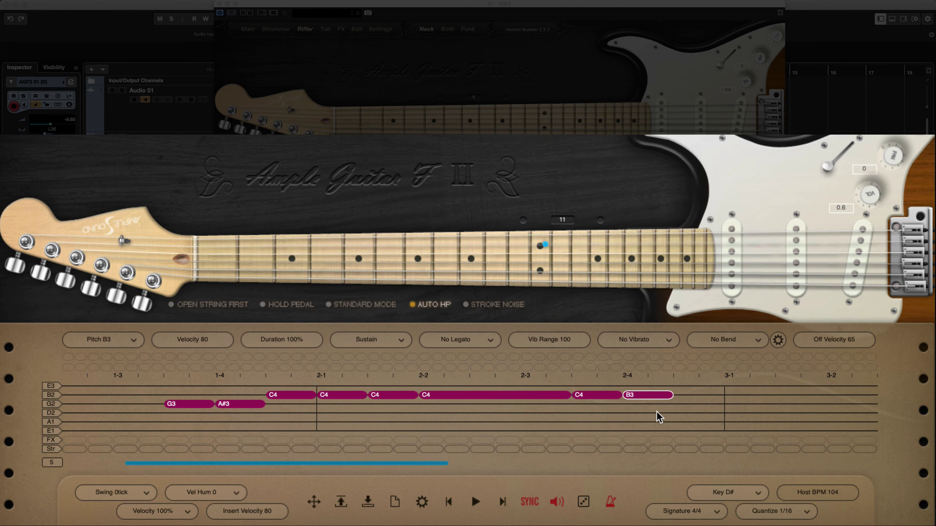
pyautogui.press('Down')
pyautogui.press('Down')
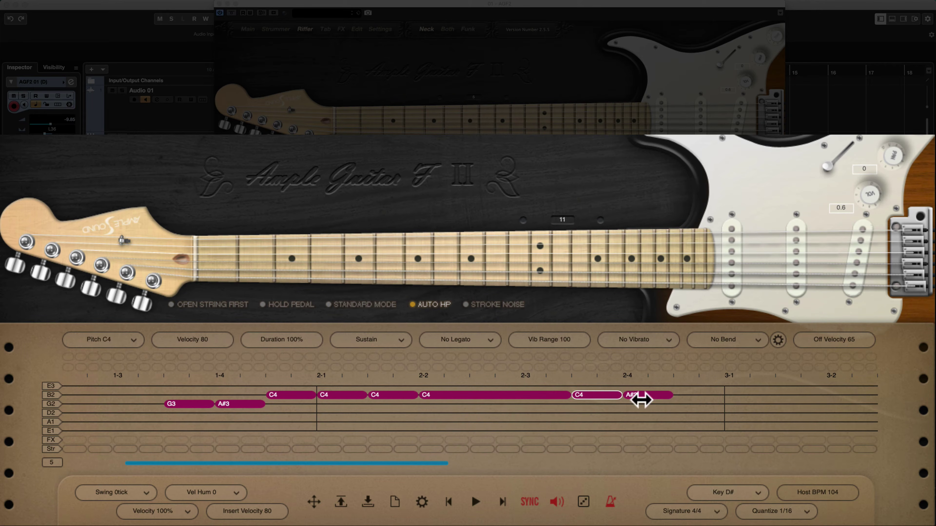
# Add an eighth note on the G2 string halfway through beat 2-4 and lower its pitch to F3.
pyautogui.click(685, 404)
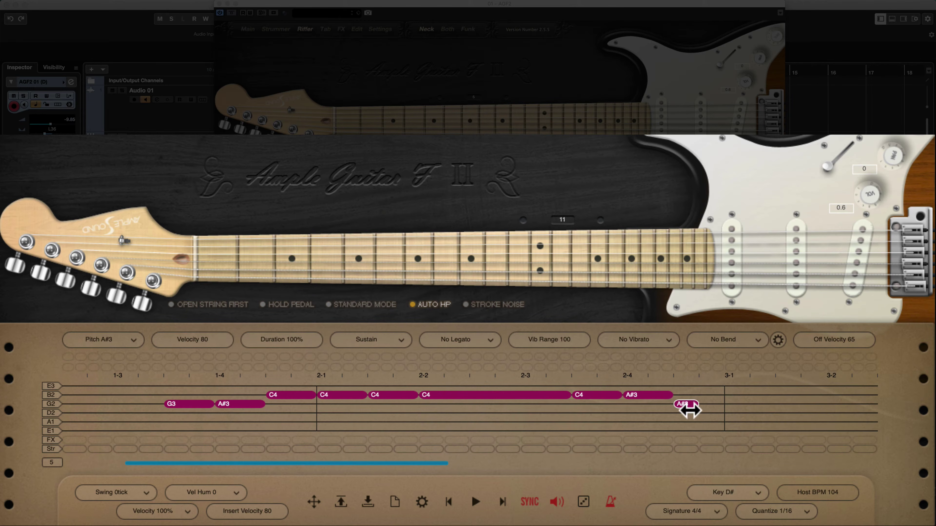
pyautogui.moveTo(698, 404); pyautogui.dragTo(714, 409)
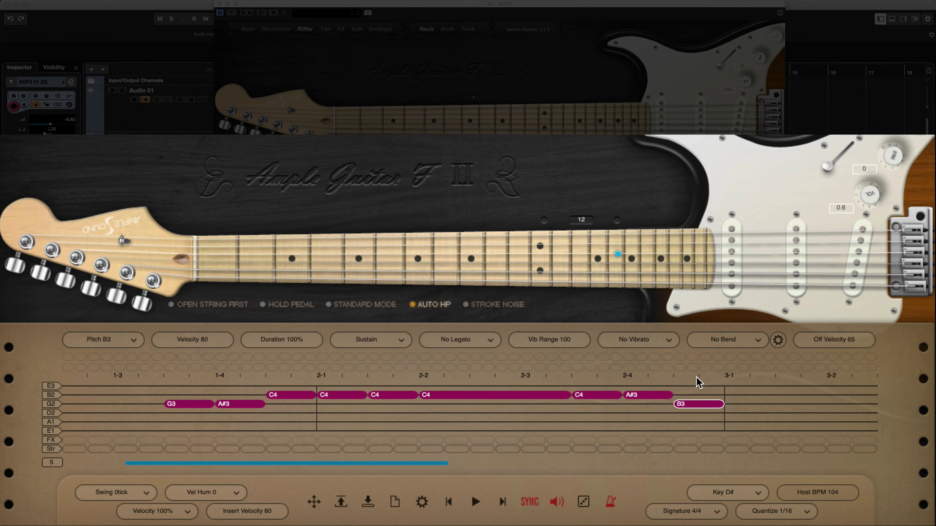
pyautogui.press('Down')
pyautogui.press('Down')
pyautogui.press('Down')
pyautogui.press('Down')
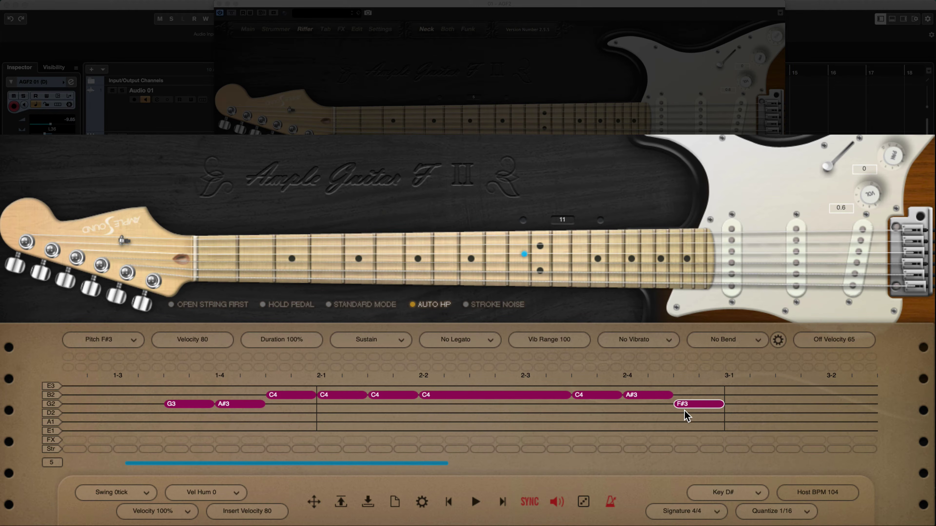
pyautogui.press('Down')
# Continue the G2 string with two F3 eighths from beat 3-1 and a long F3 from 3-2 to halfway through 3-3.
pyautogui.hscroll(5, 675, 413)
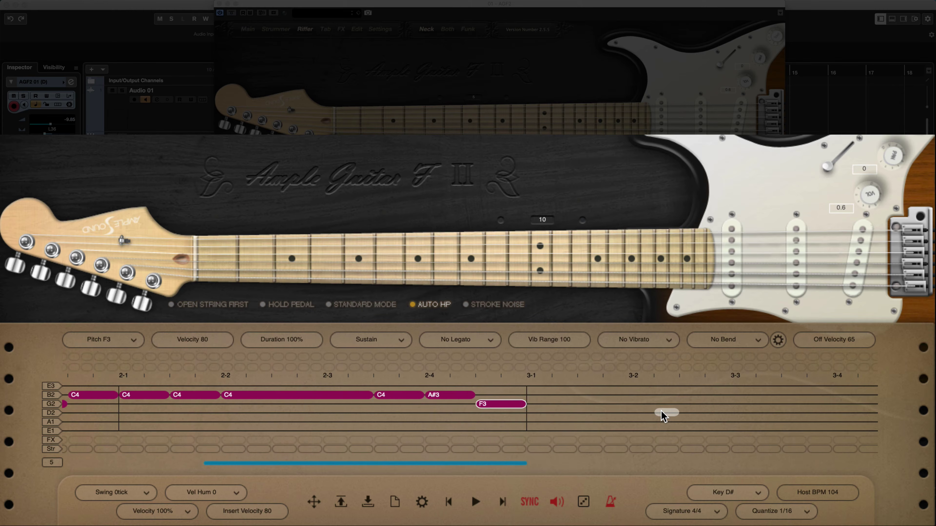
pyautogui.hscroll(5, 663, 413)
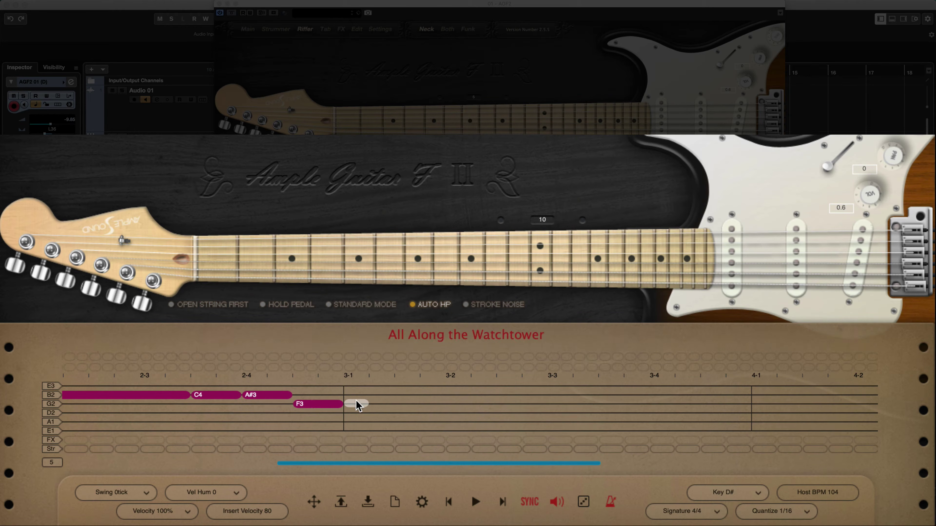
pyautogui.moveTo(355, 404); pyautogui.dragTo(597, 406)
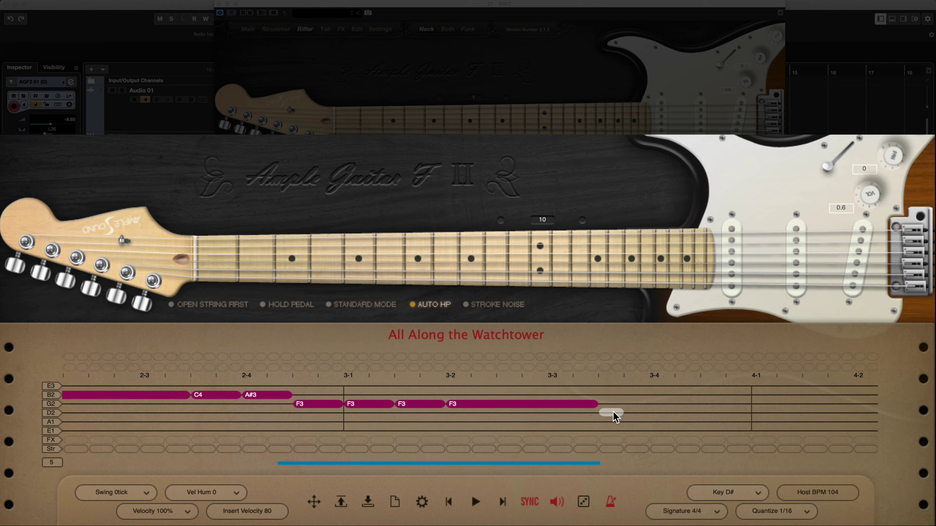
# Add C3 and D#3 eighths on the D2 string from halfway through beat 3-3, followed by an F3 eighth on the G2 string.
pyautogui.click(614, 412)
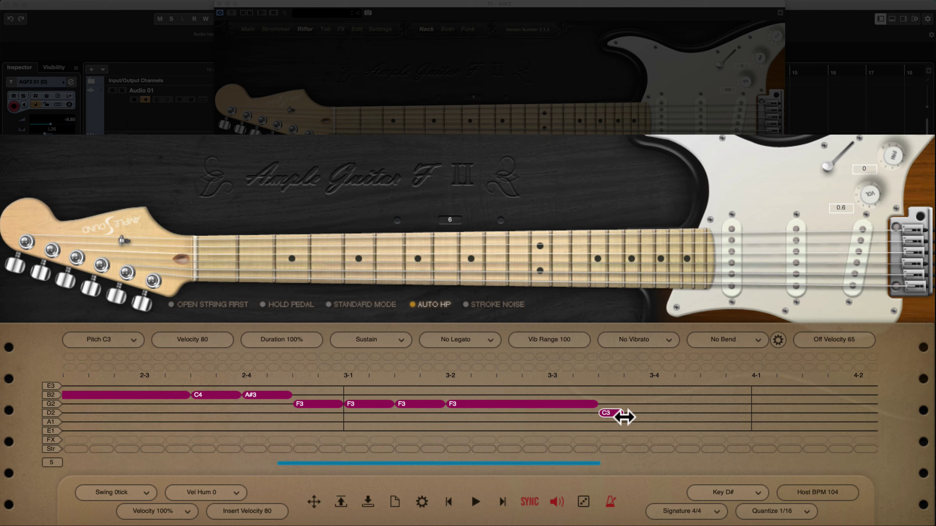
pyautogui.moveTo(624, 417); pyautogui.dragTo(643, 417)
pyautogui.moveTo(659, 415); pyautogui.dragTo(691, 418)
pyautogui.moveTo(674, 413); pyautogui.dragTo(673, 374)
pyautogui.moveTo(712, 409); pyautogui.dragTo(744, 411)
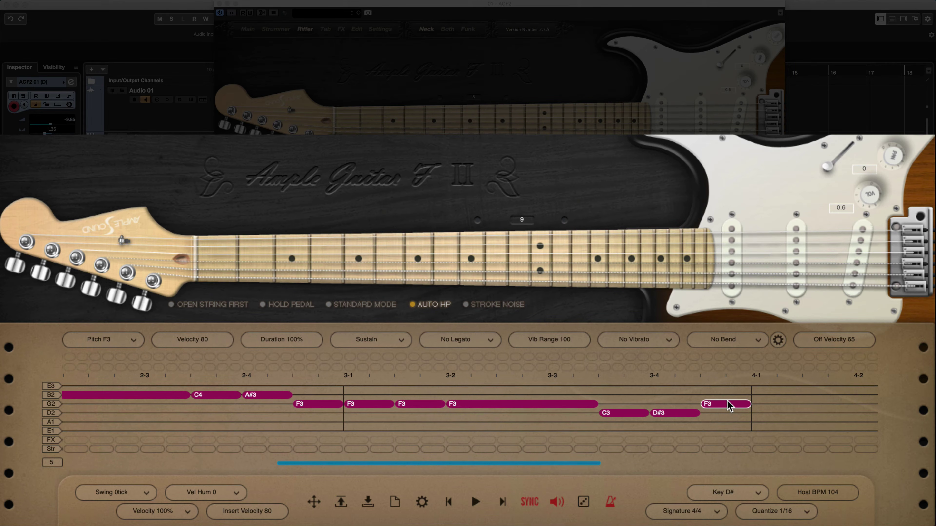
# Continue the G2 string with two F3 eighths from beat 4-1, a long F3 from 4-2, another F3 eighth, and a D#3 eighth at 4-4.
pyautogui.moveTo(759, 406); pyautogui.dragTo(796, 405)
pyautogui.hscroll(3, 691, 424)
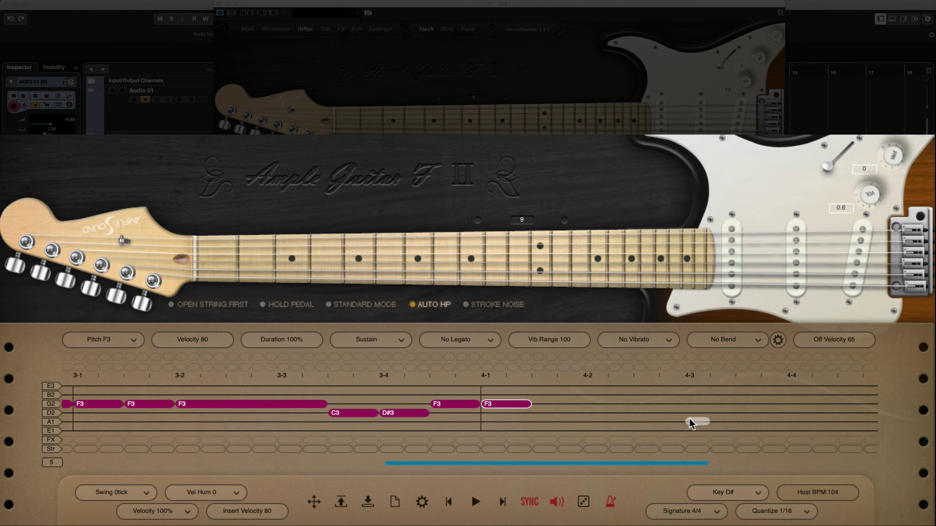
pyautogui.hscroll(2, 690, 424)
pyautogui.moveTo(397, 406); pyautogui.dragTo(681, 411)
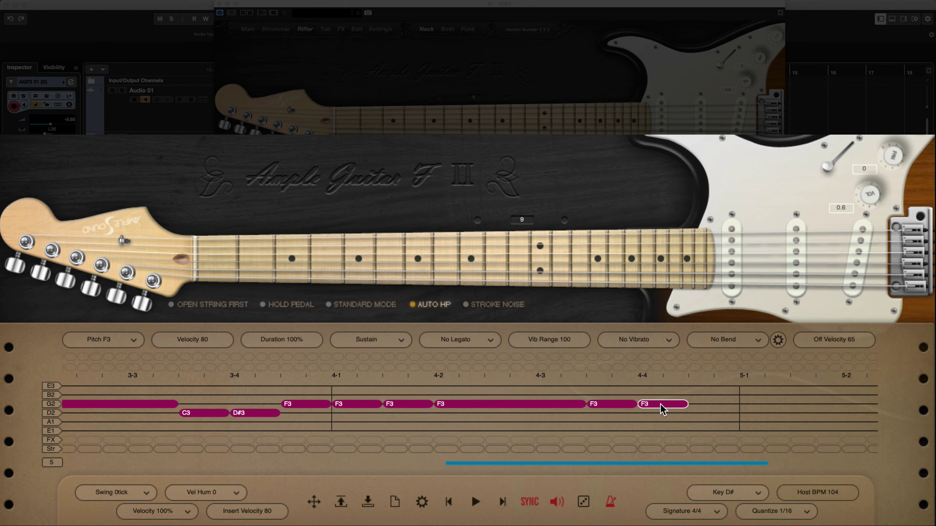
pyautogui.moveTo(659, 403); pyautogui.dragTo(657, 434)
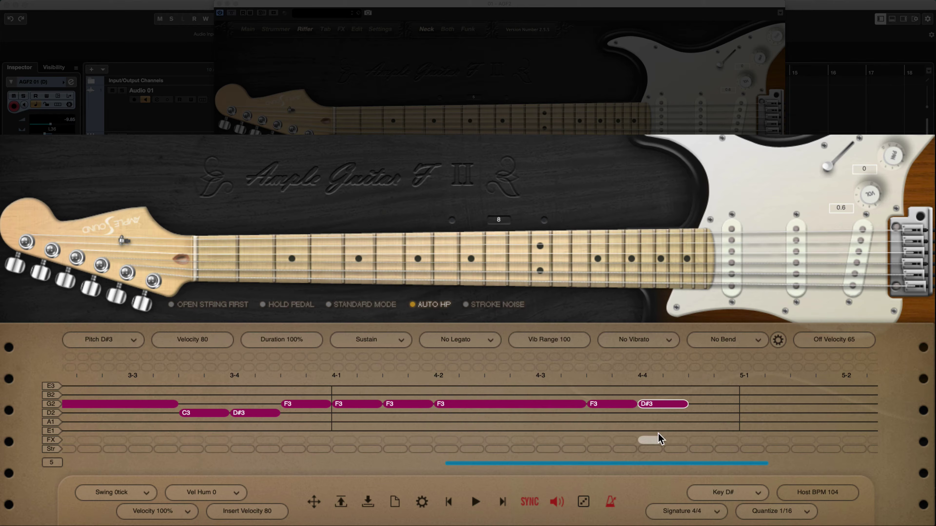
# Add a C3 eighth note on the D2 string halfway through beat 4-4.
pyautogui.hscroll(3, 658, 433)
pyautogui.click(565, 412)
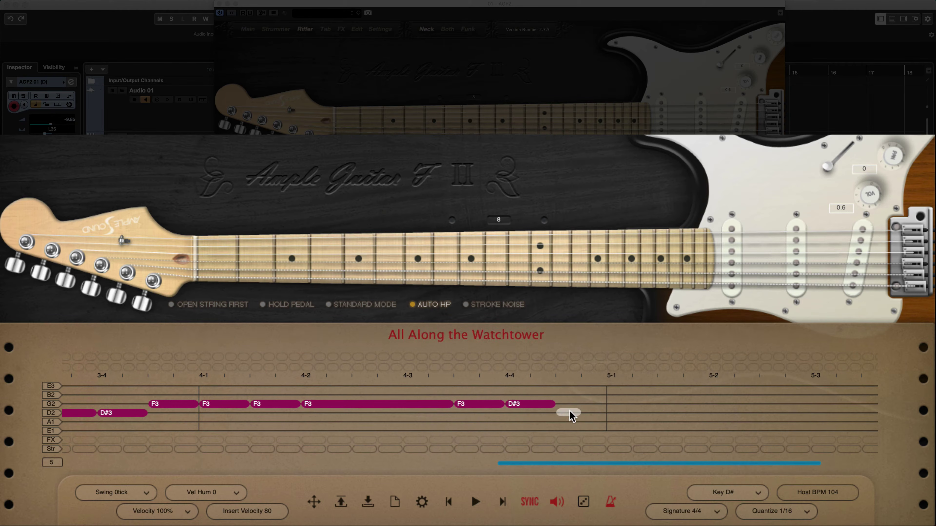
pyautogui.click(570, 413)
pyautogui.moveTo(584, 415); pyautogui.dragTo(606, 414)
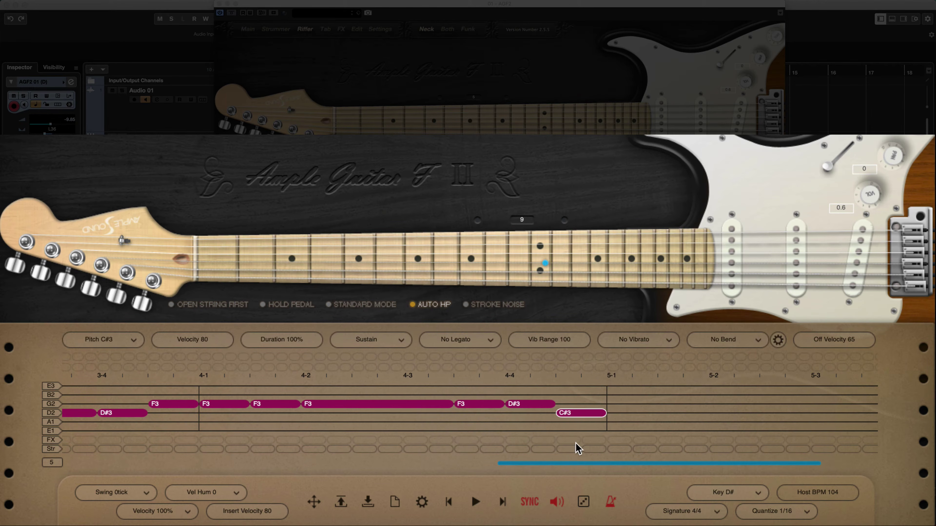
# Enter three sixteenth notes, G3, A#3 and G3, on the B2 string from beat 5-1.
pyautogui.click(615, 394)
pyautogui.click(618, 395)
pyautogui.click(649, 392)
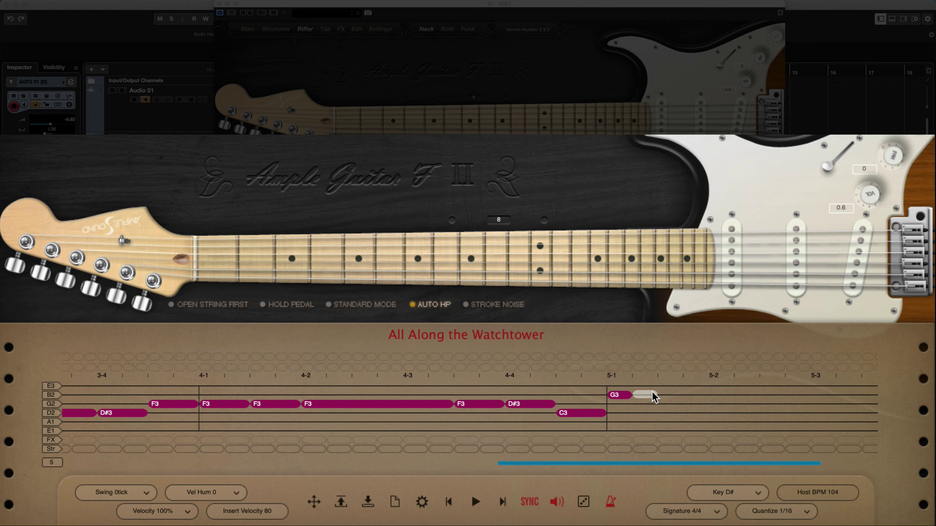
pyautogui.click(639, 397)
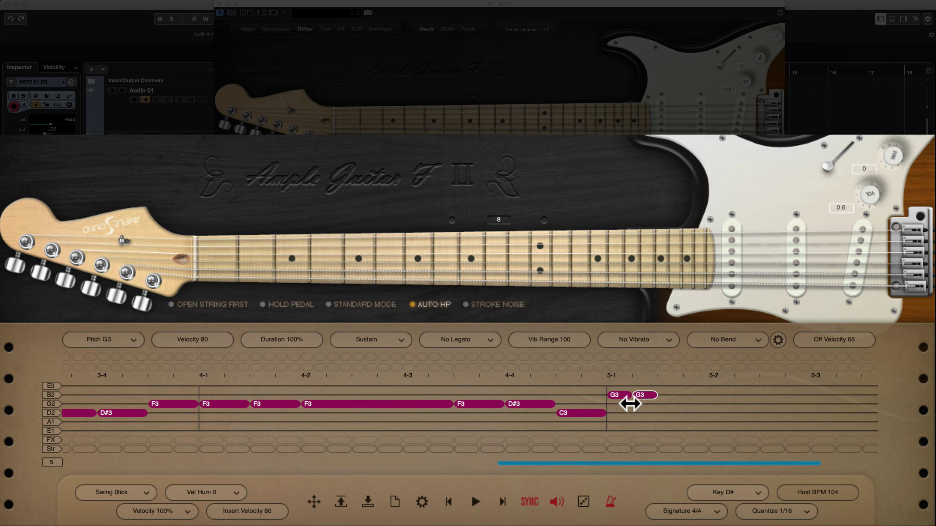
pyautogui.click(668, 395)
pyautogui.press('Down')
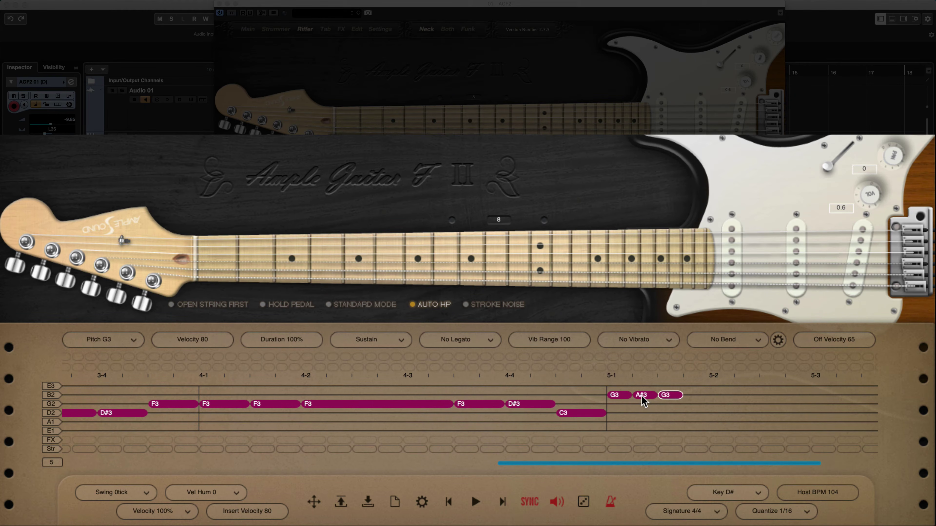
# Add a D#3 sixteenth on the G2 string before beat 5-2 and a long G3 on the B2 string from 5-2 to 5-4.
pyautogui.click(691, 404)
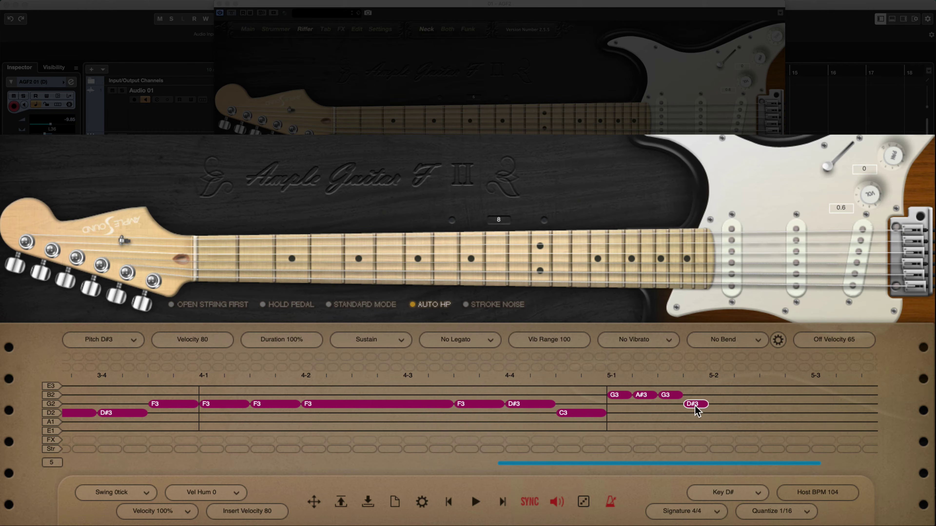
pyautogui.click(716, 395)
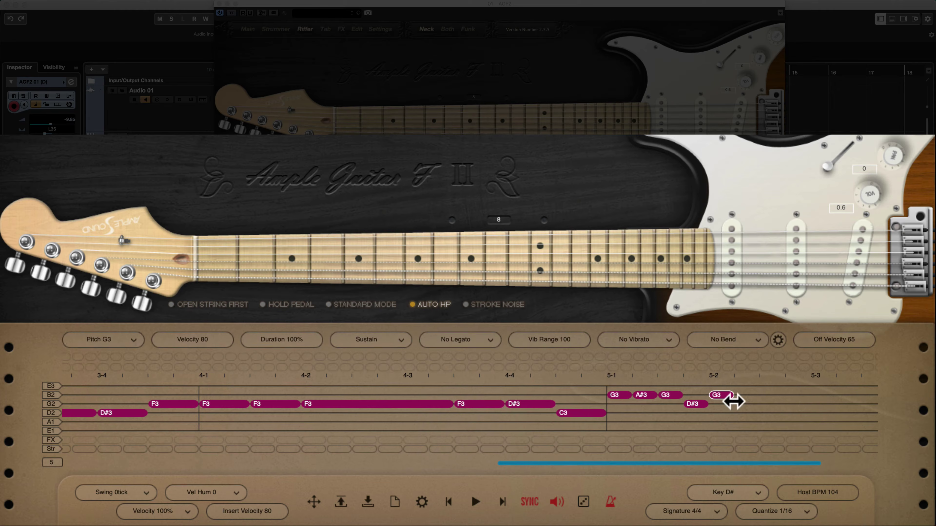
pyautogui.moveTo(733, 402); pyautogui.dragTo(790, 396)
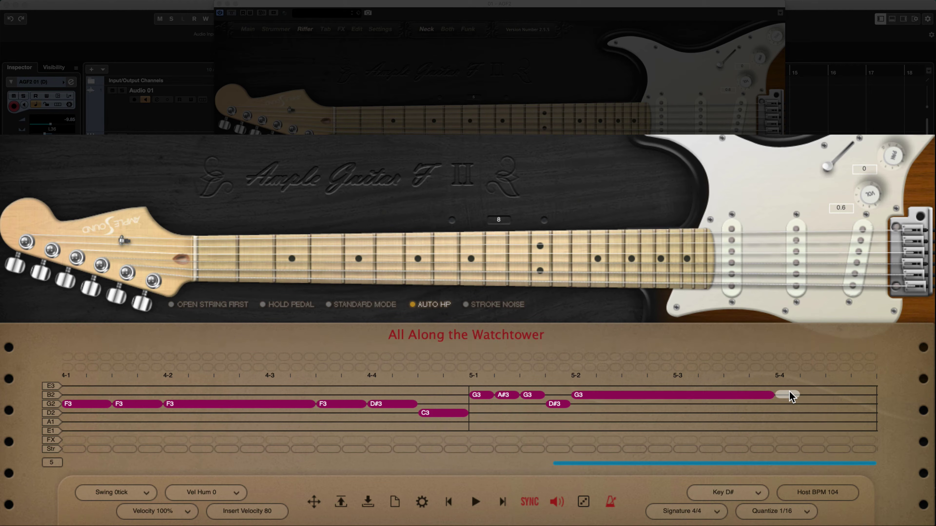
# Raise the long B2-string note at beat 5-2 to A#3 and add an A#3 quarter note at 5-4.
pyautogui.click(685, 400)
pyautogui.moveTo(685, 399); pyautogui.dragTo(687, 355)
pyautogui.moveTo(781, 398); pyautogui.dragTo(859, 402)
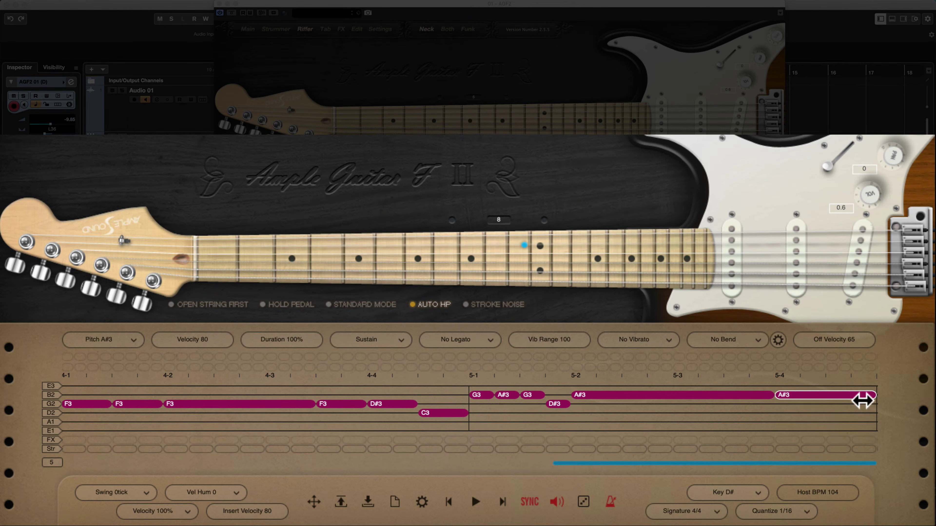
pyautogui.click(810, 423)
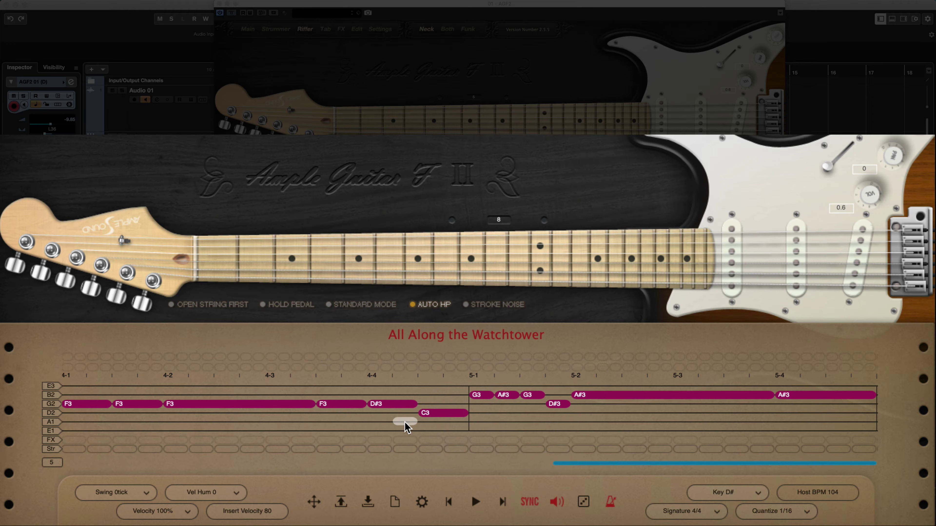
pyautogui.click(328, 423)
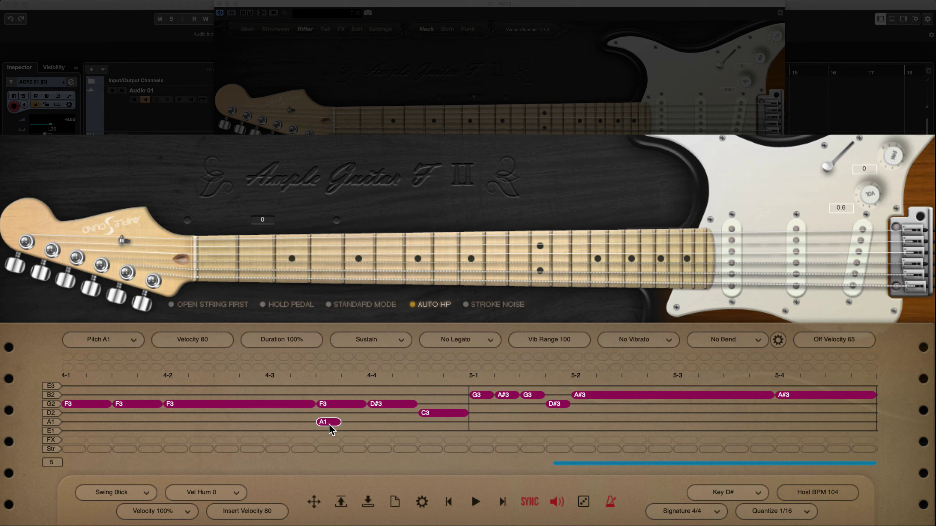
pyautogui.click(329, 424)
# Play the riff back from the beginning to check the entered notes, and stop playback.
pyautogui.click(475, 504)
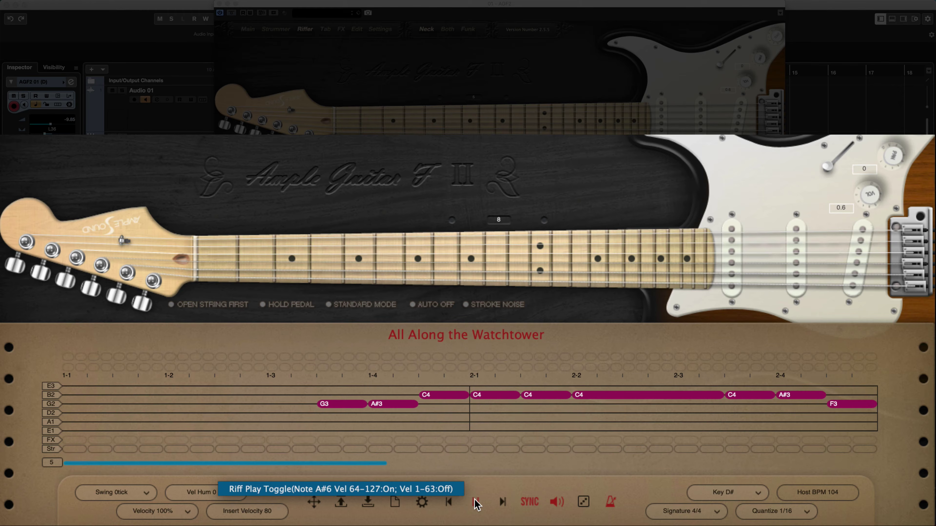
pyautogui.click(475, 502)
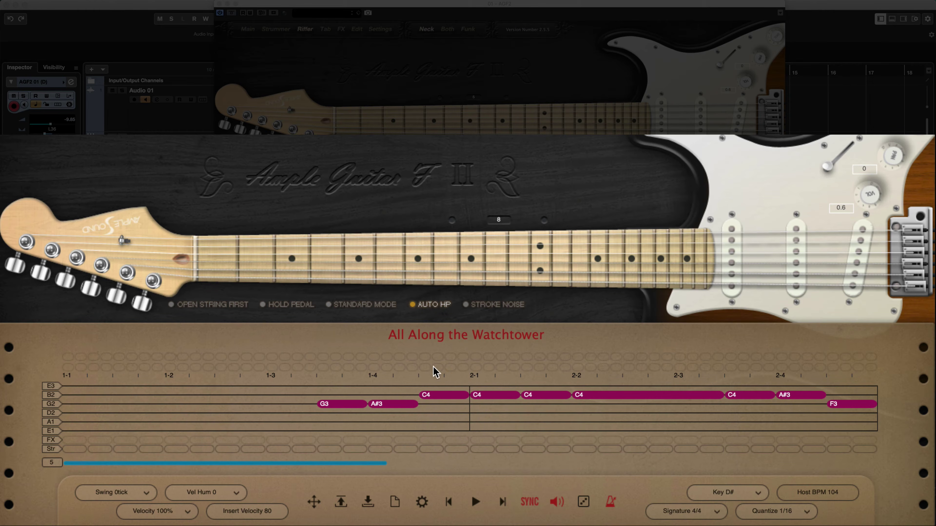
# Apply Bend to the B2-string C4 notes halfway through beat 1-4, at 2-1, and at 2-2.
pyautogui.click(463, 395)
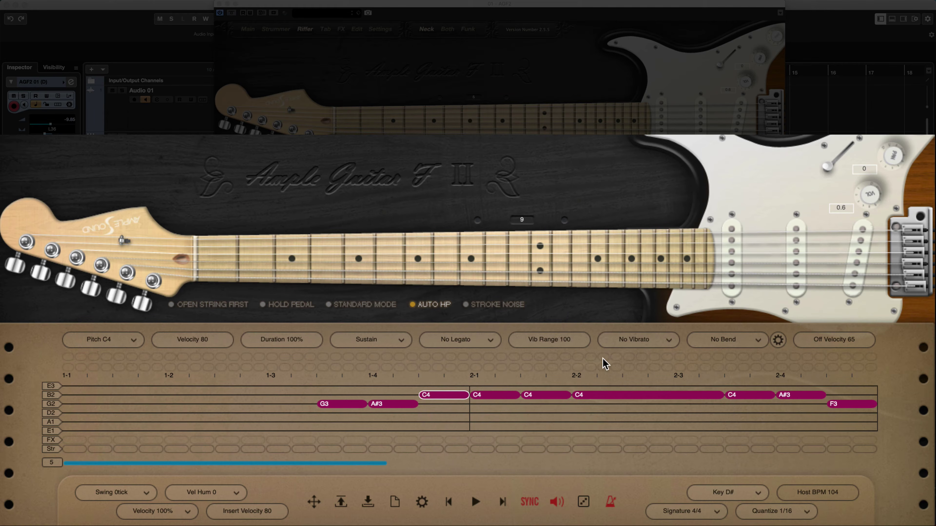
pyautogui.click(734, 345)
pyautogui.click(719, 367)
pyautogui.click(510, 395)
pyautogui.click(728, 339)
pyautogui.click(709, 368)
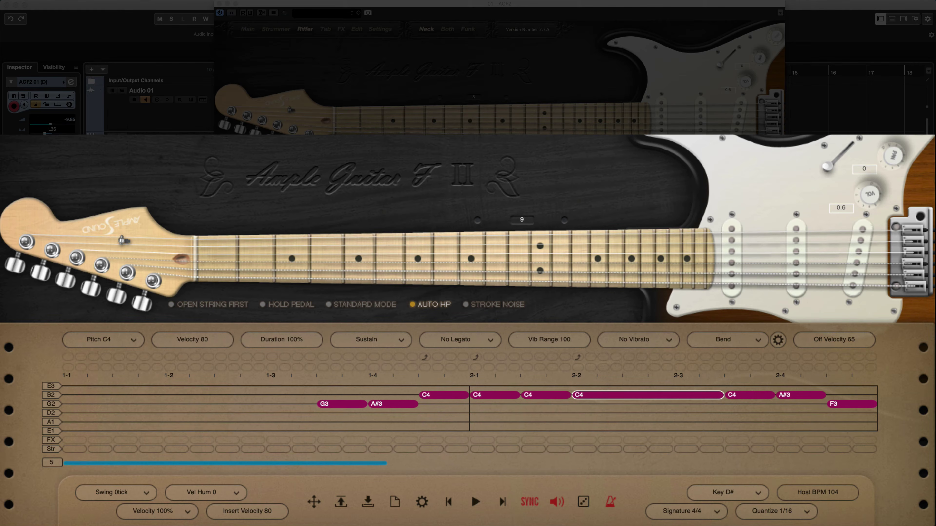
# Apply Bend to the C4 note halfway through beat 2-3 and to the F3 note halfway through beat 2-4.
pyautogui.hscroll(5, 633, 424)
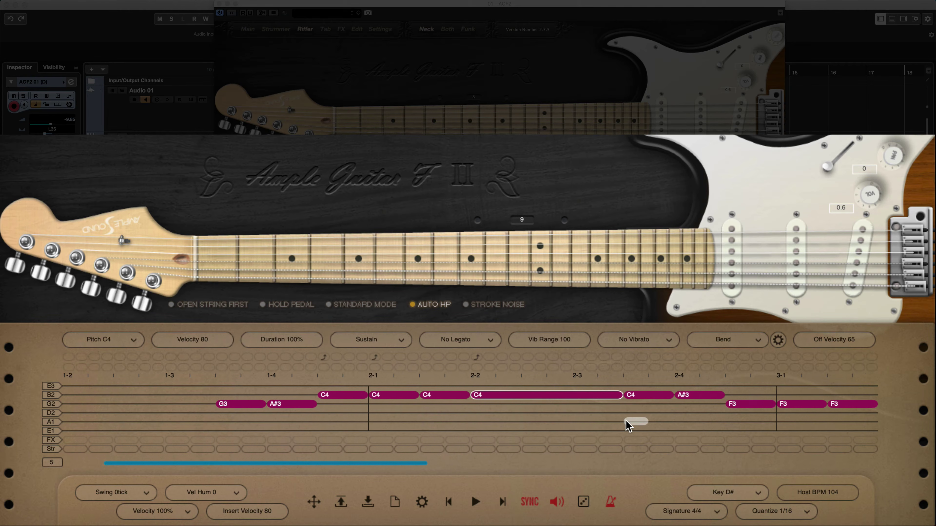
pyautogui.click(647, 396)
pyautogui.click(724, 341)
pyautogui.click(716, 367)
pyautogui.click(739, 406)
pyautogui.click(744, 346)
pyautogui.click(708, 367)
# Apply Bend to the G2-string F3 notes at beat 4-1, at 4-2, and halfway through 4-3.
pyautogui.hscroll(20, 637, 420)
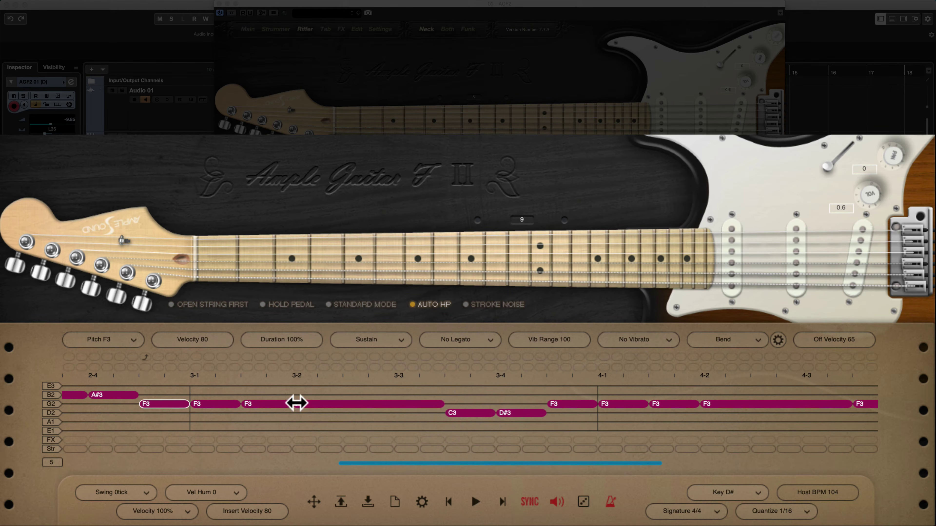
pyautogui.hscroll(15, 323, 386)
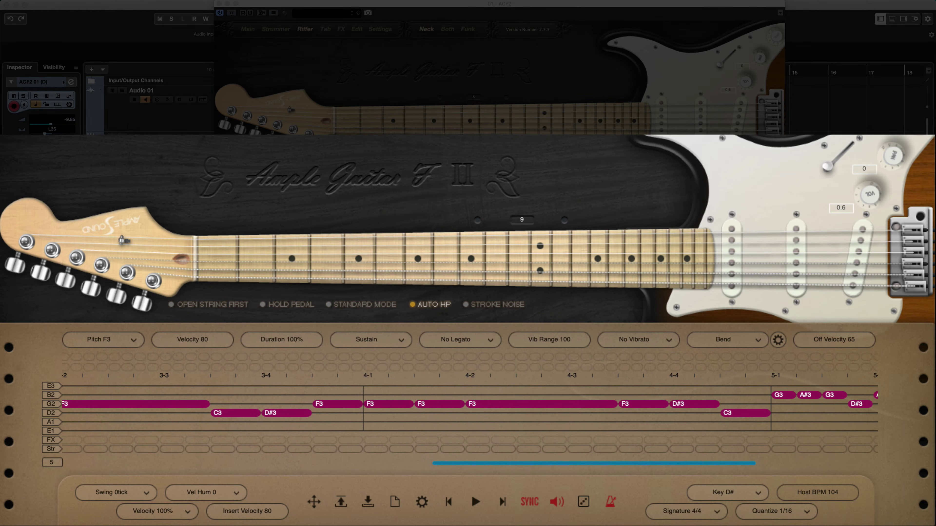
pyautogui.click(387, 404)
pyautogui.click(711, 339)
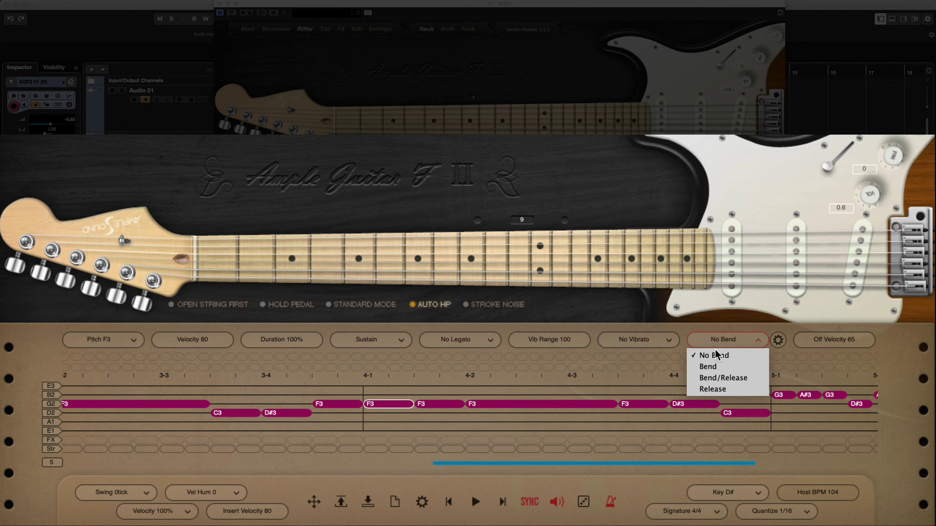
pyautogui.click(714, 368)
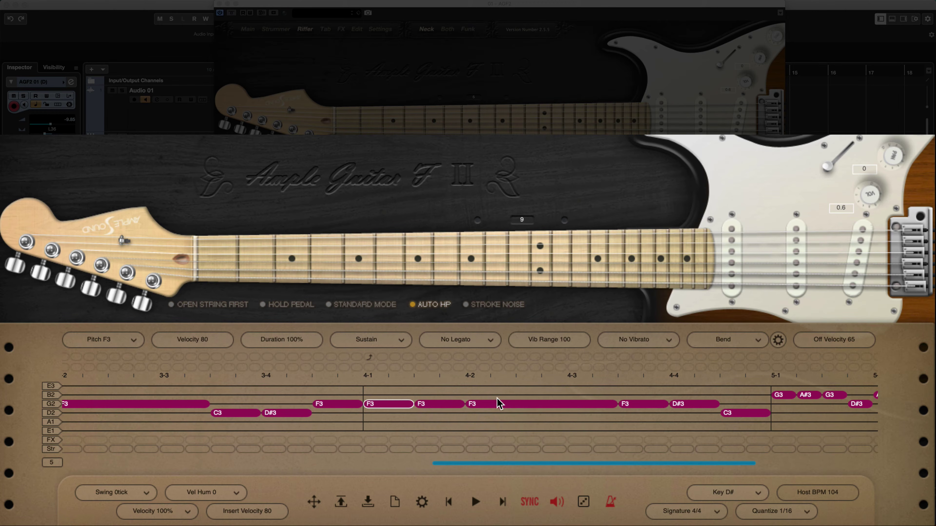
pyautogui.click(500, 405)
pyautogui.click(696, 345)
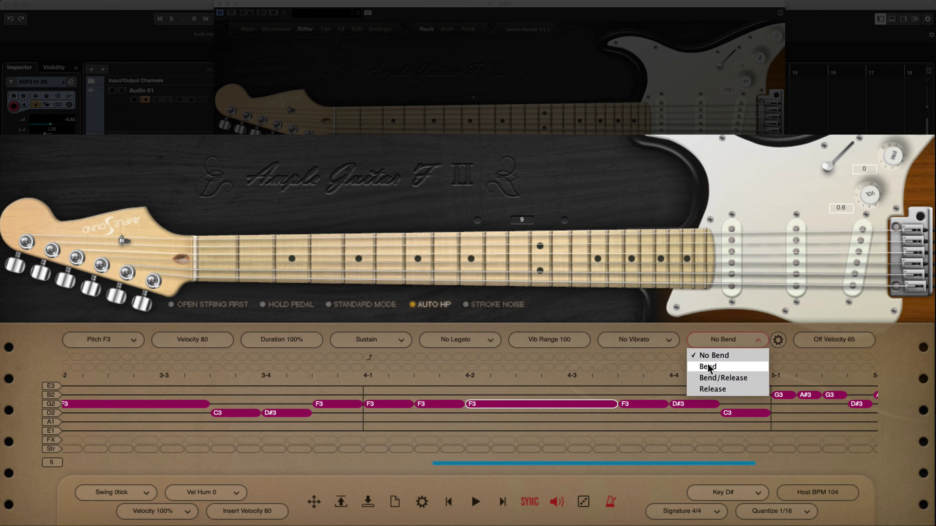
pyautogui.click(717, 368)
pyautogui.click(647, 407)
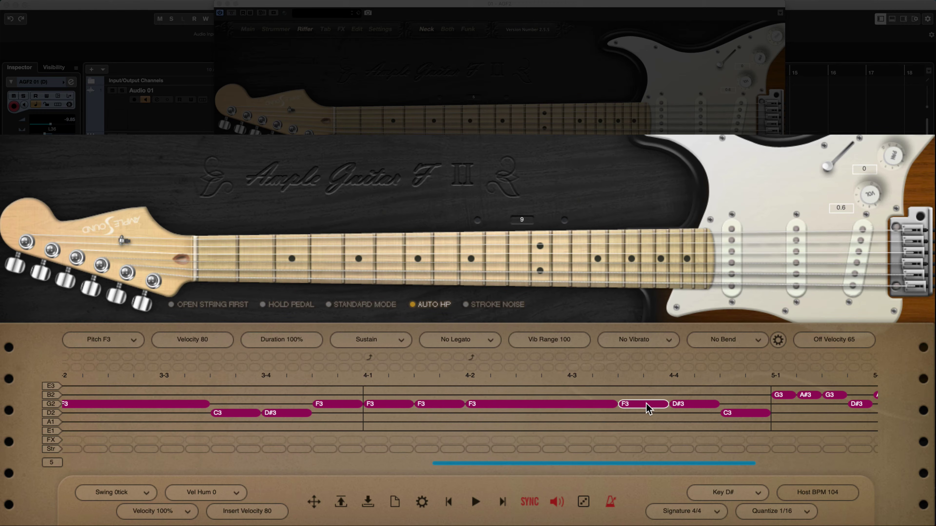
pyautogui.click(752, 348)
pyautogui.click(716, 366)
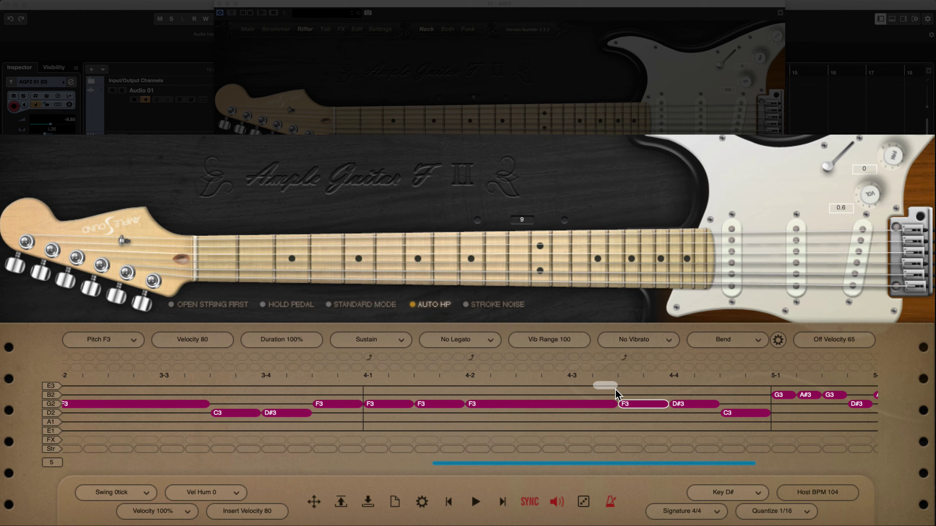
pyautogui.hscroll(8, 630, 408)
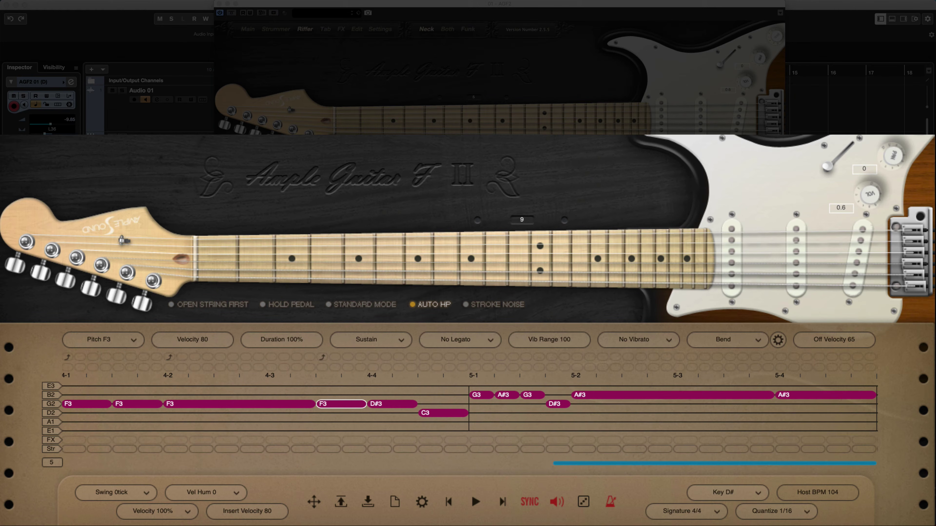
# Apply Bend to the B2-string A#3 notes at beats 5-2 and 5-4.
pyautogui.click(601, 396)
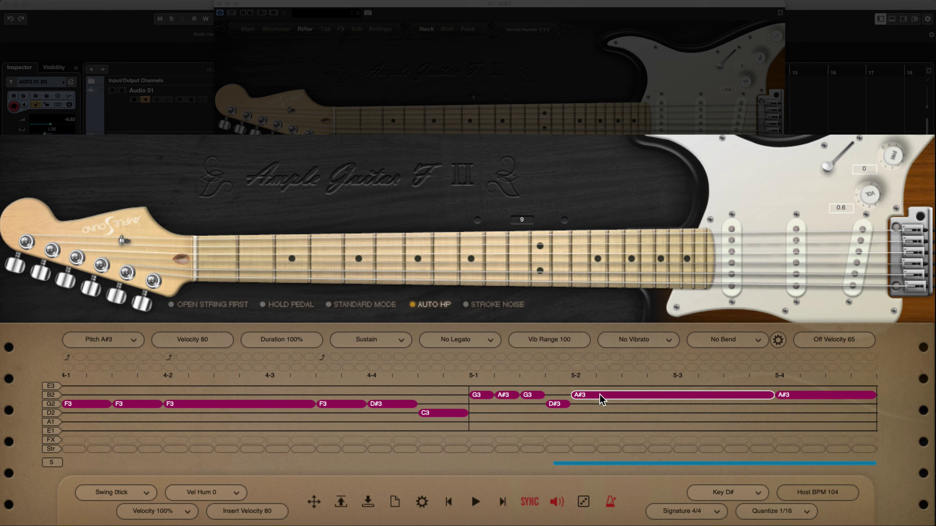
pyautogui.click(747, 339)
pyautogui.click(700, 367)
pyautogui.click(784, 394)
pyautogui.click(733, 339)
pyautogui.click(696, 367)
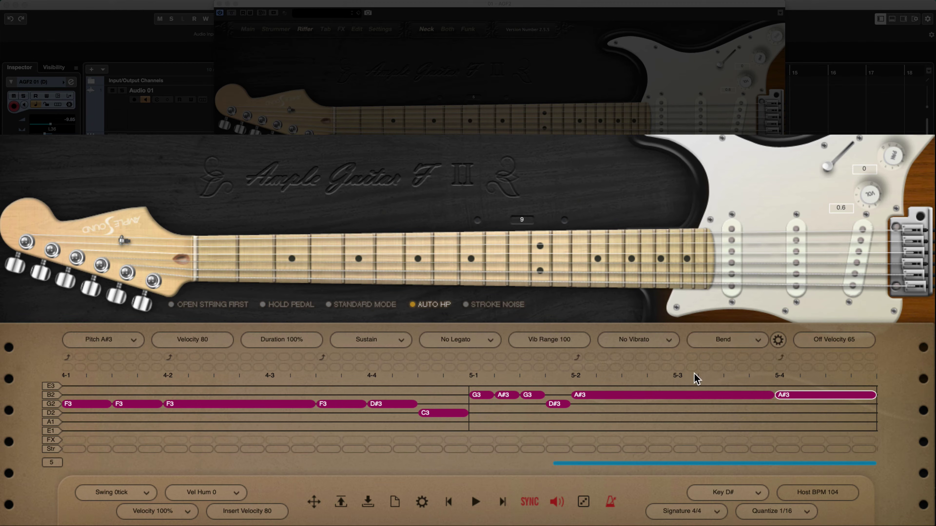
# Clear the note selection, play the riff from the beginning to check the bends, and stop playback.
pyautogui.click(533, 484)
pyautogui.click(476, 503)
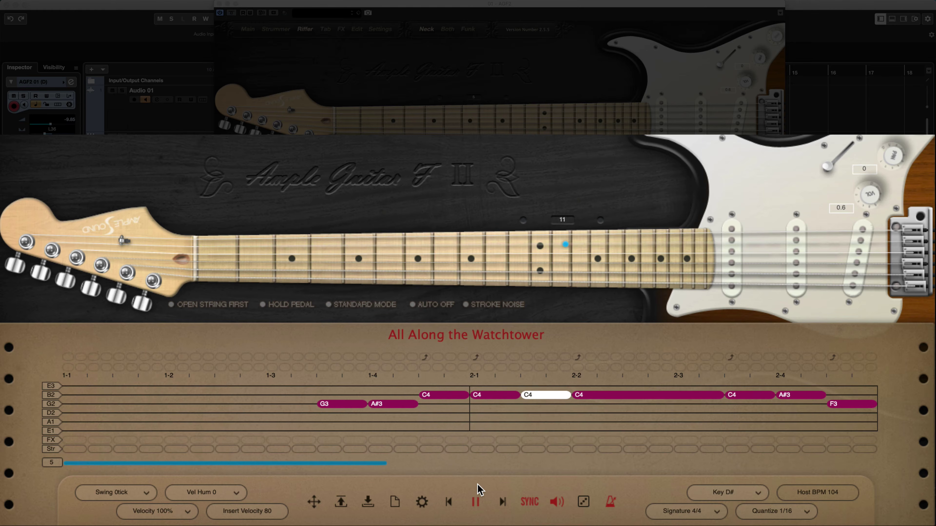
pyautogui.click(475, 501)
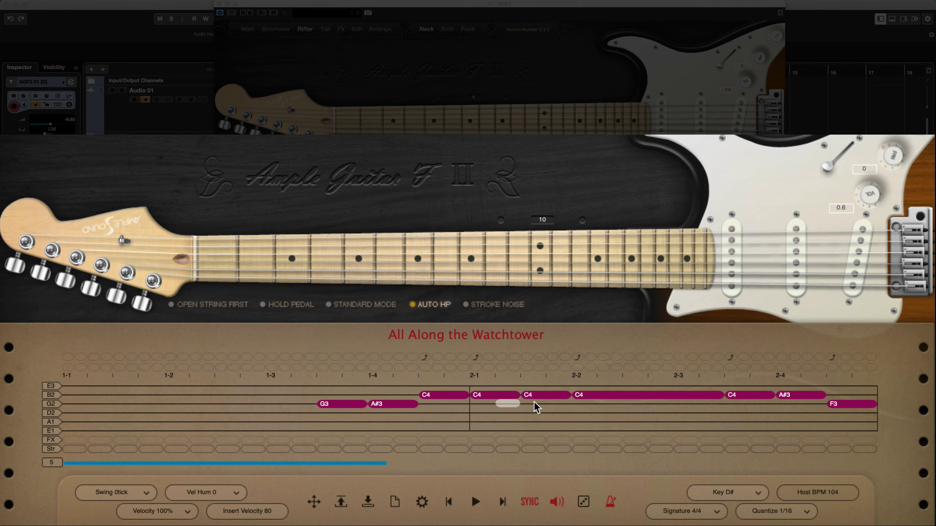
# Apply Bend to the C4 note halfway through beat 2-1, then audition the riff and stop playback.
pyautogui.click(540, 397)
pyautogui.click(698, 341)
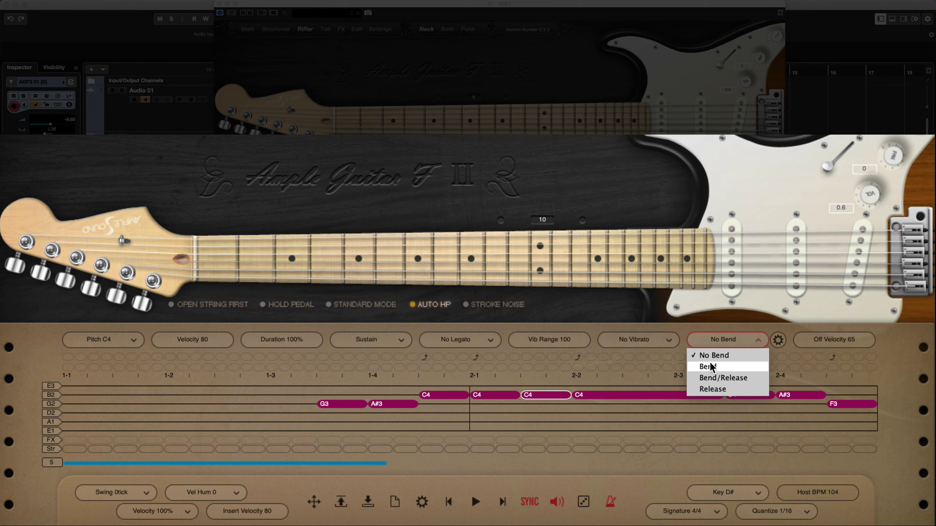
pyautogui.click(705, 369)
pyautogui.click(475, 501)
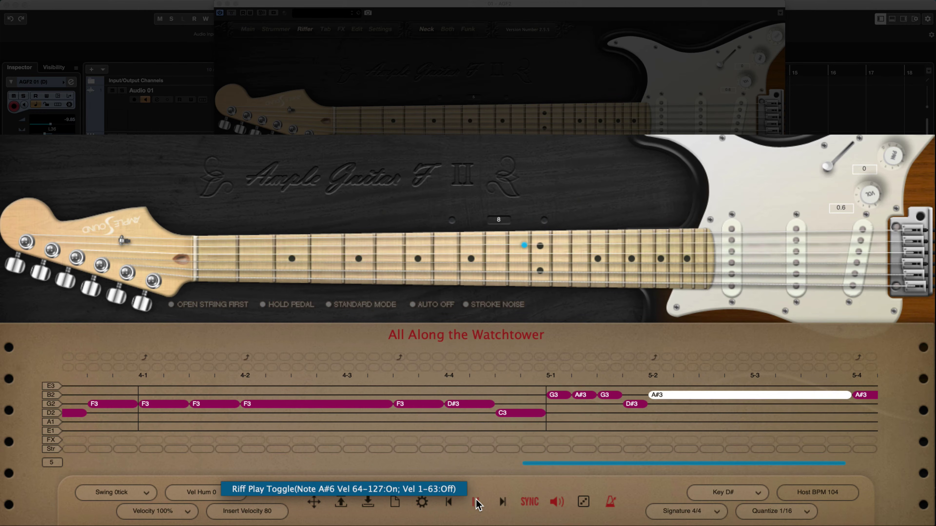
pyautogui.click(476, 500)
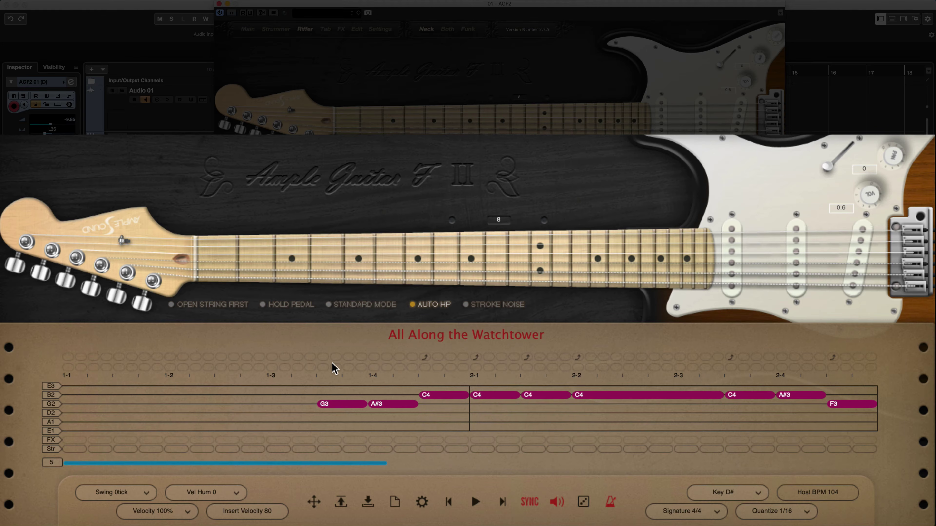
# Set the G3 note halfway through beat 1-3 to Slide In and audition the riff from that note.
pyautogui.click(345, 406)
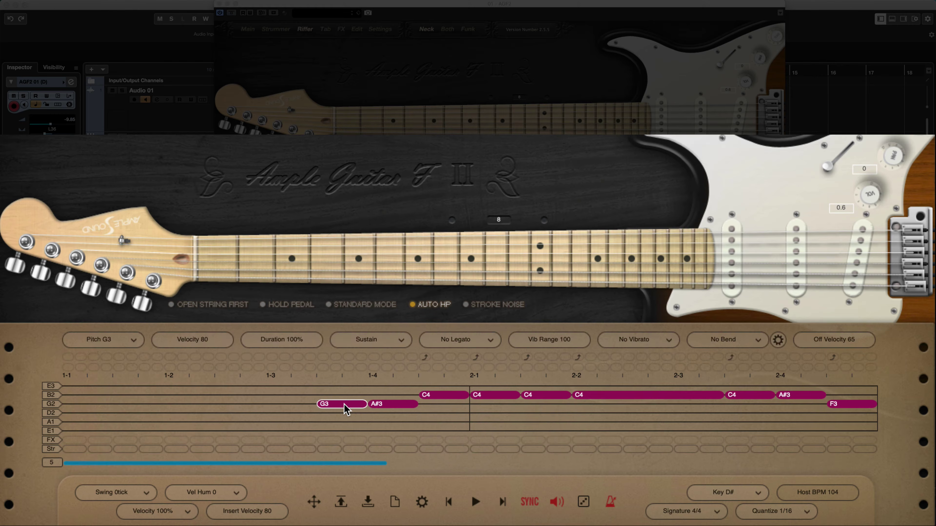
pyautogui.click(380, 342)
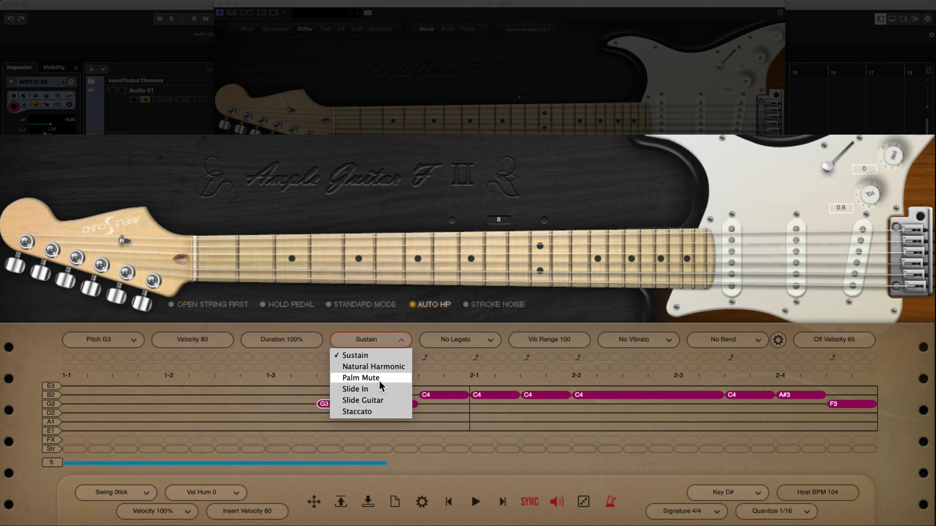
pyautogui.click(367, 389)
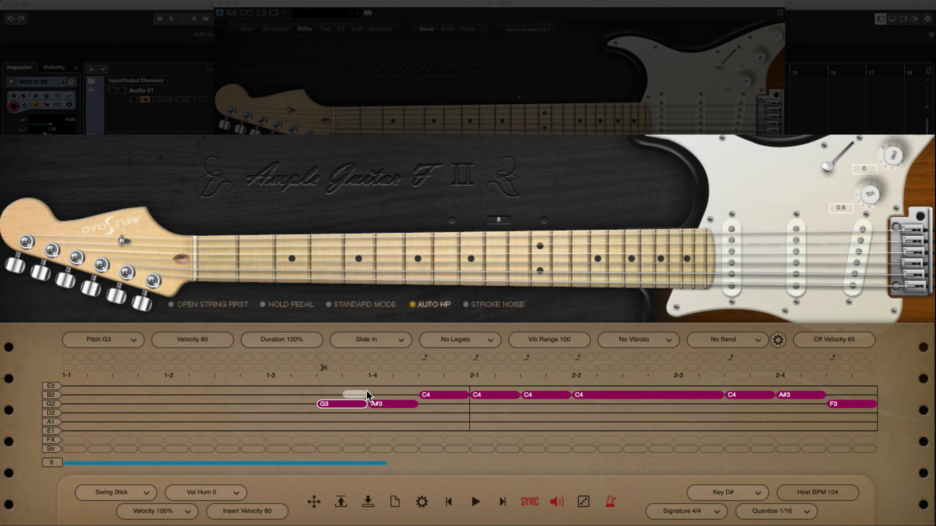
pyautogui.click(475, 504)
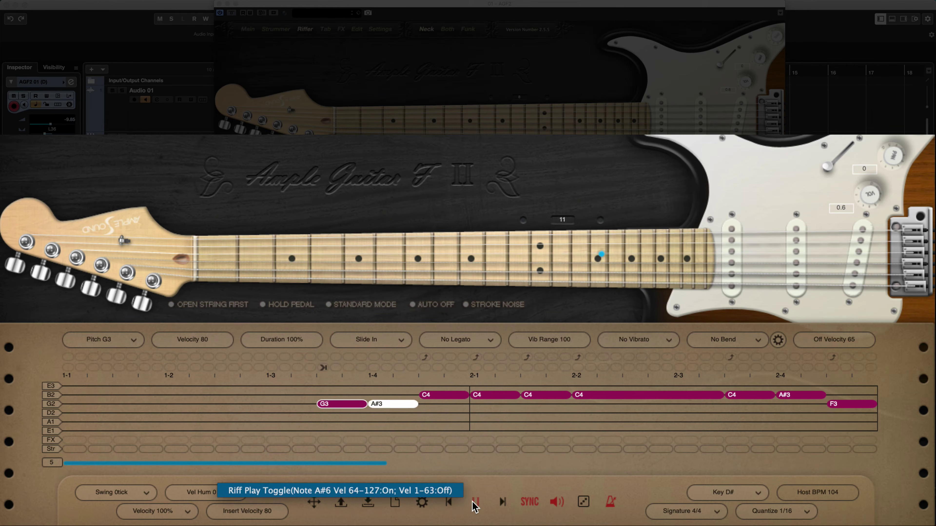
pyautogui.click(474, 502)
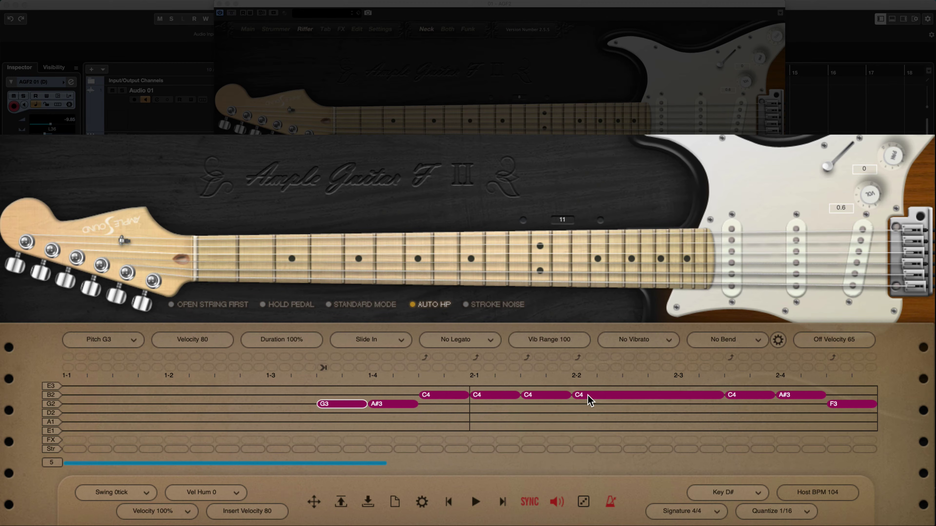
# Apply Vib Rate 1/32 to the long C4 note at beat 2-2 and audition the riff from the opening G3.
pyautogui.click(601, 395)
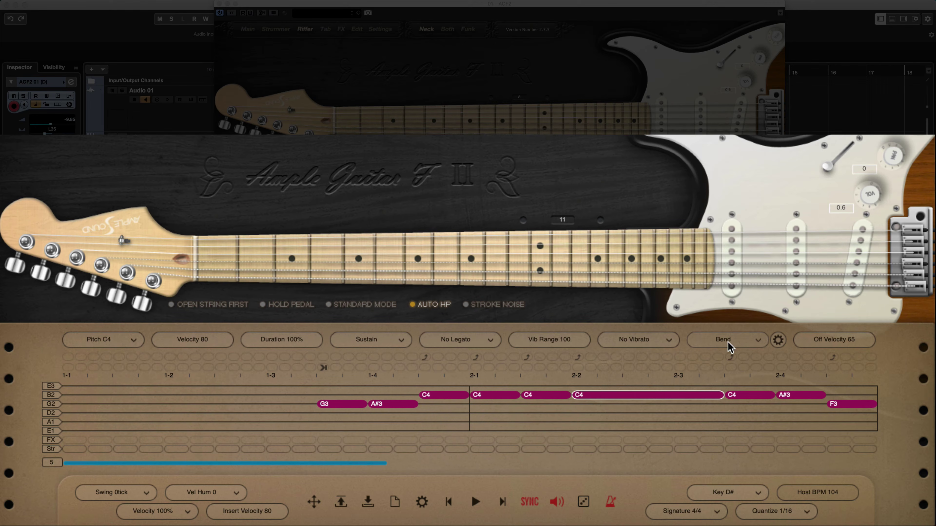
pyautogui.click(643, 343)
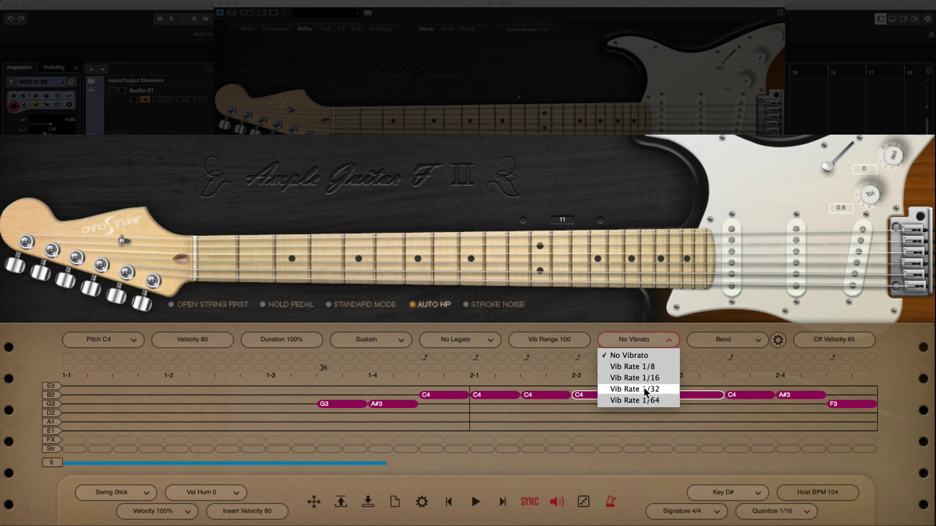
pyautogui.click(628, 390)
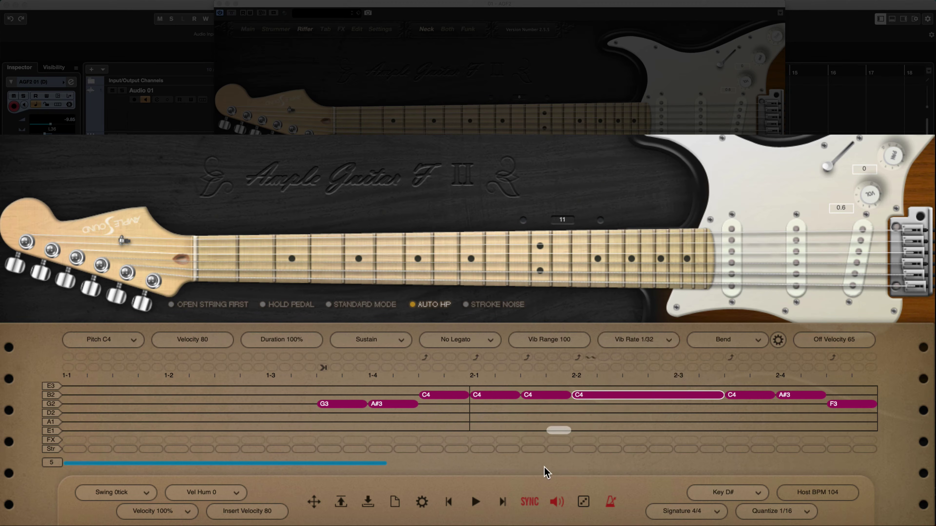
pyautogui.click(345, 405)
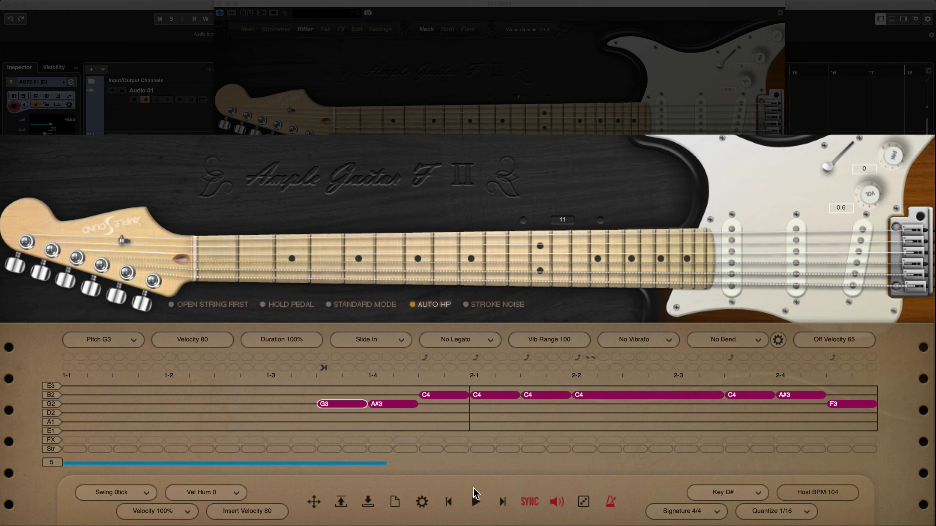
pyautogui.click(478, 503)
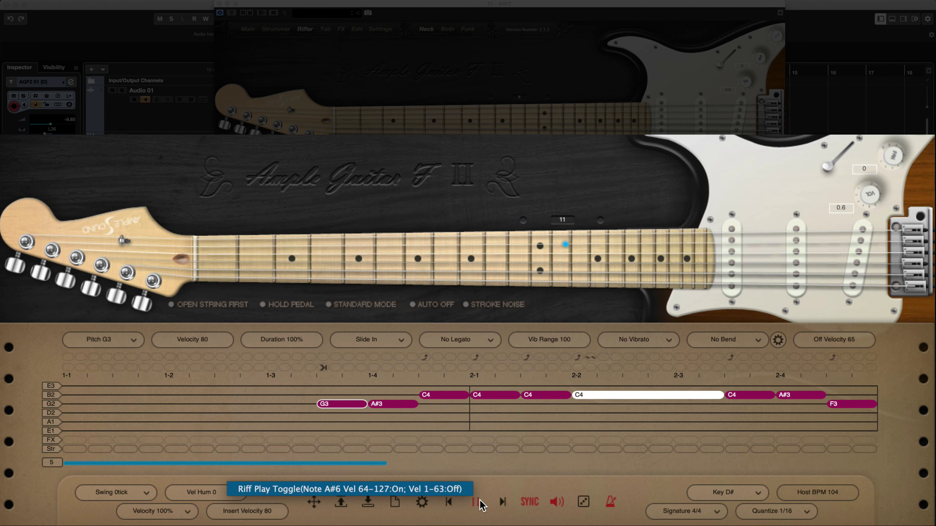
pyautogui.click(479, 504)
# Apply Vib Rate 1/32 to the long F3 note at beat 3-2.
pyautogui.hscroll(10, 545, 425)
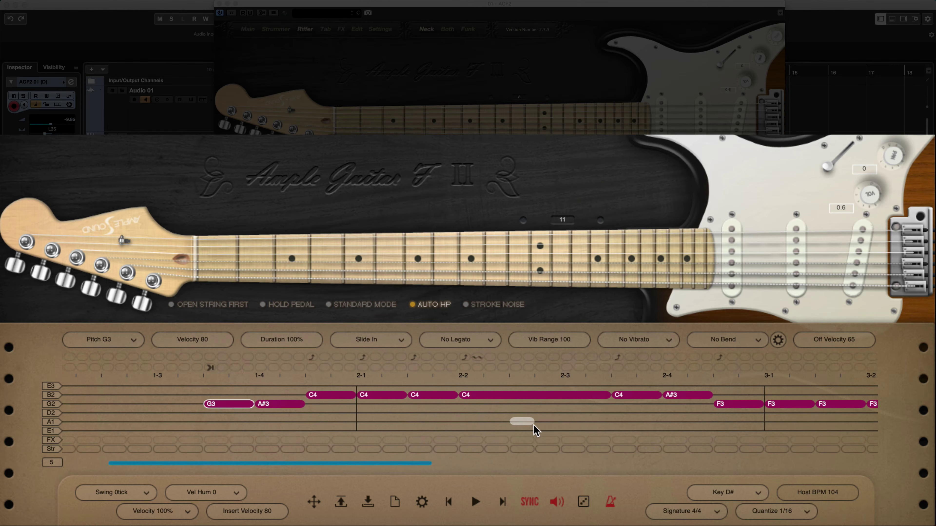
pyautogui.click(331, 395)
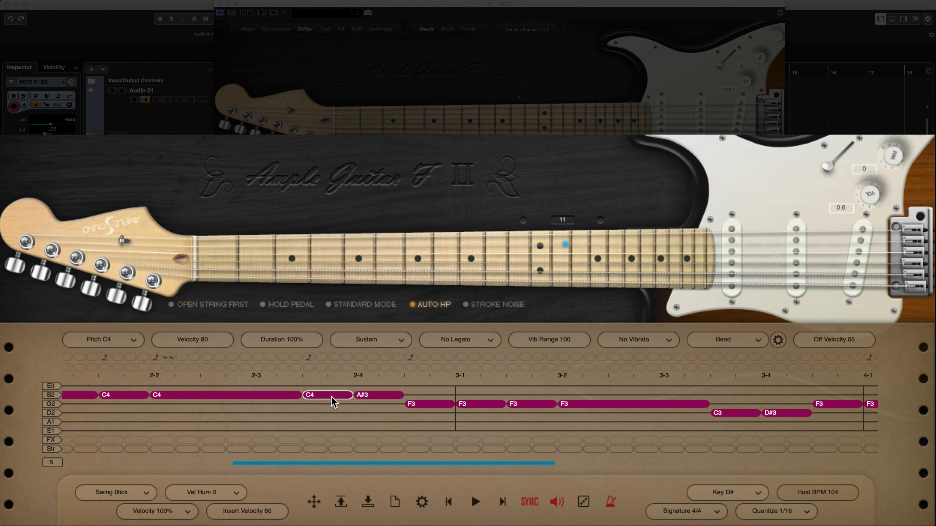
pyautogui.hscroll(5, 426, 416)
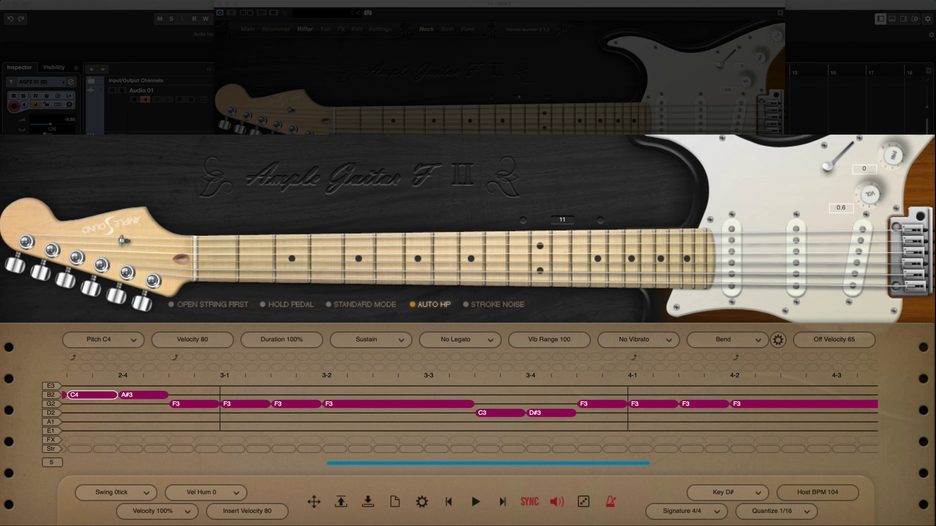
pyautogui.click(373, 407)
pyautogui.click(754, 340)
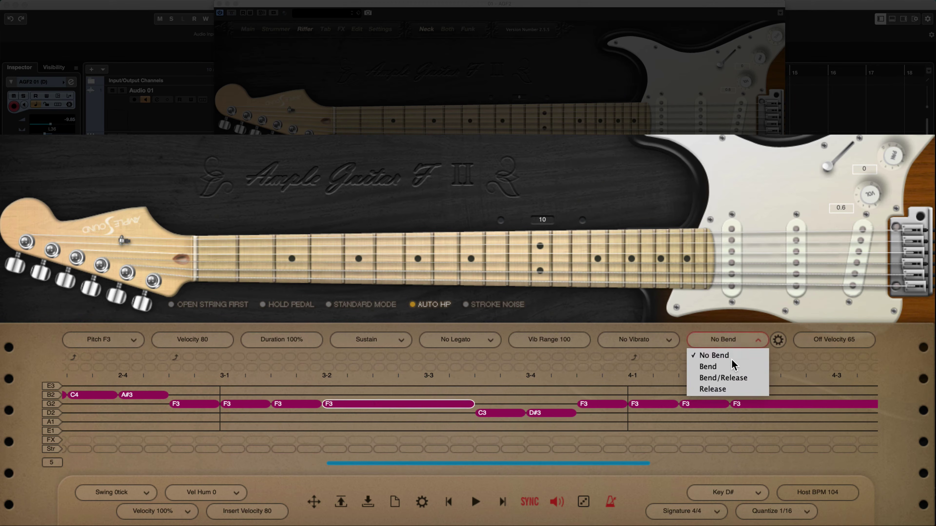
pyautogui.click(660, 339)
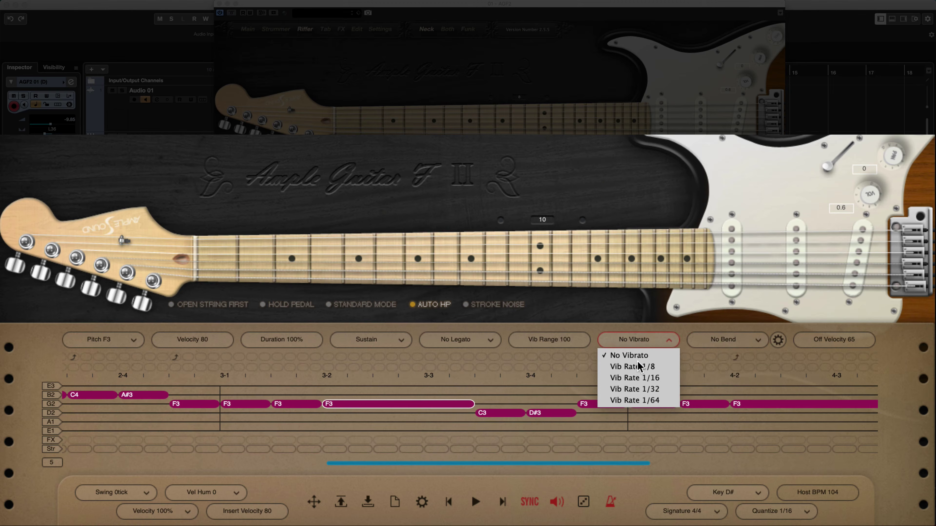
pyautogui.click(634, 389)
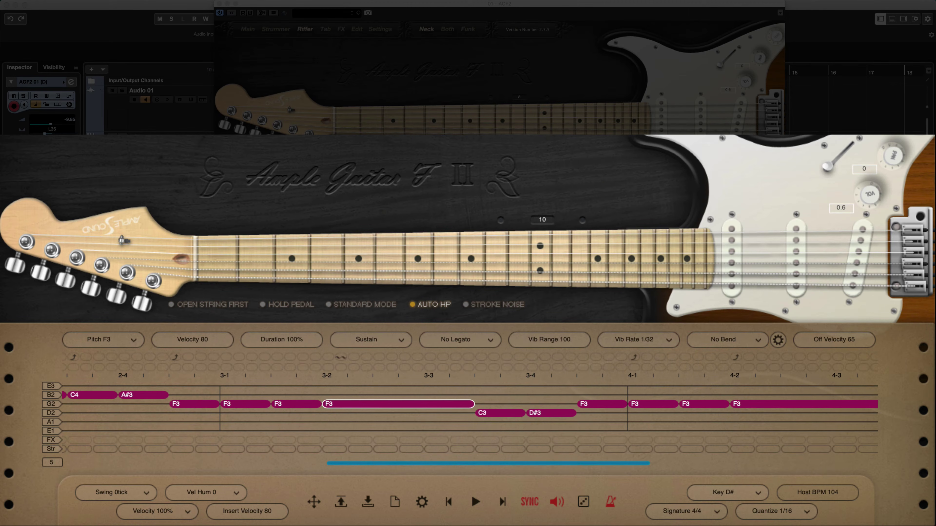
# Apply Vib Rate 1/32 to the long F3 note at beat 4-2.
pyautogui.hscroll(3, 539, 382)
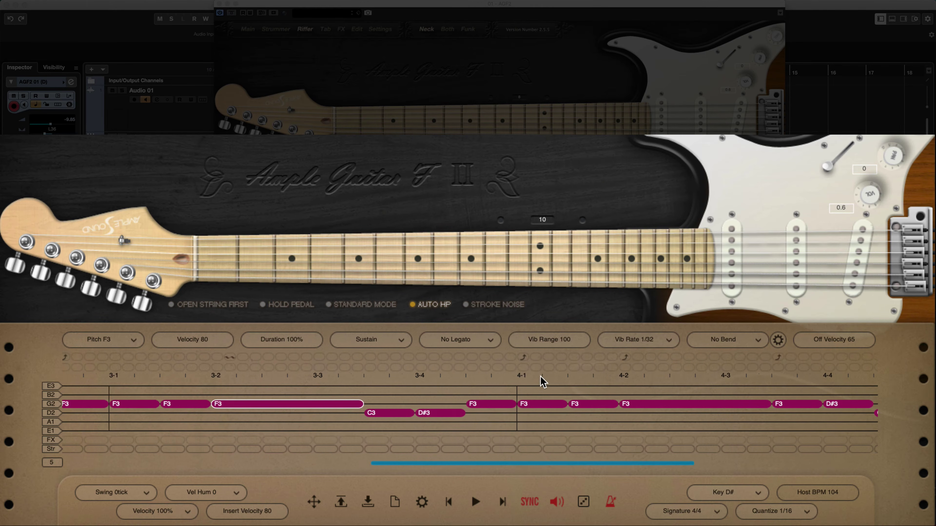
pyautogui.click(538, 404)
pyautogui.click(606, 341)
pyautogui.click(626, 390)
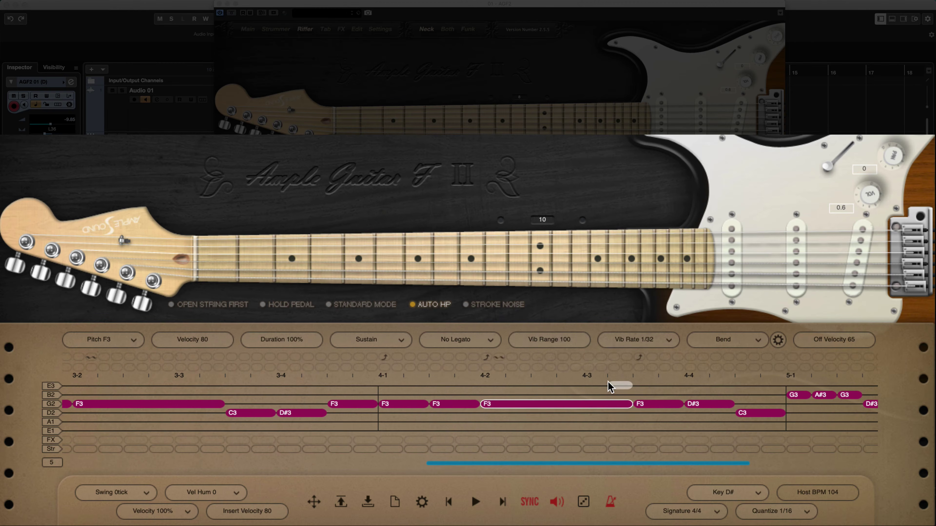
# Apply Vib Rate 1/32 to the long A#3 note at beat 5-2, clear the note selection, and play the riff.
pyautogui.hscroll(2, 613, 384)
pyautogui.hscroll(2, 606, 384)
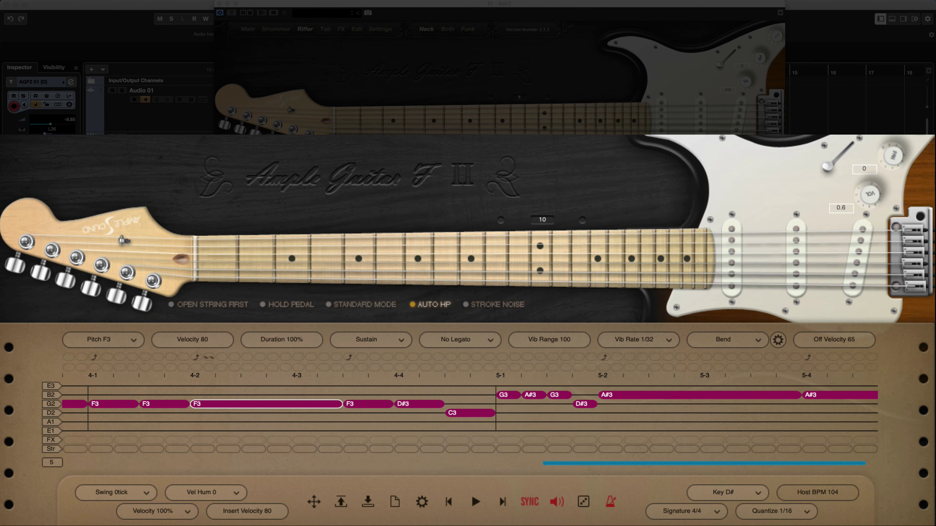
pyautogui.click(643, 396)
pyautogui.click(632, 345)
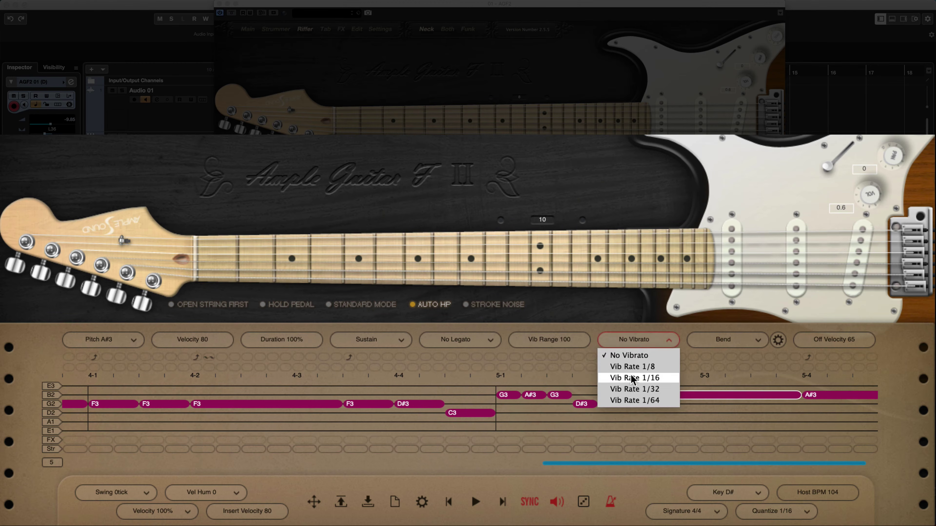
pyautogui.click(631, 389)
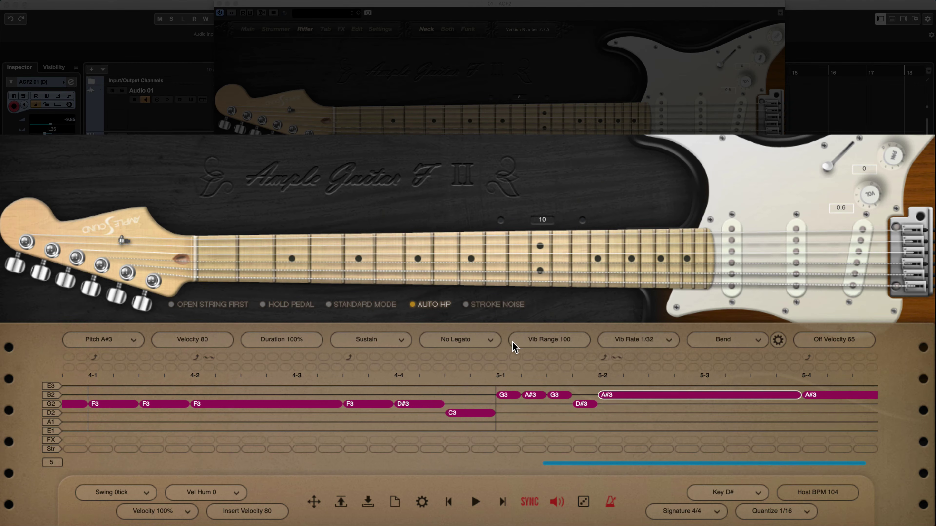
pyautogui.click(35, 344)
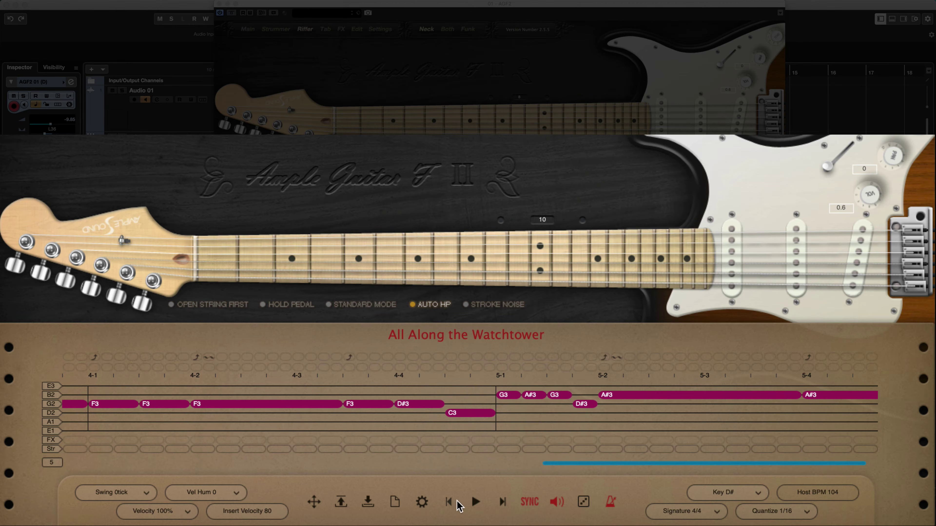
pyautogui.click(475, 502)
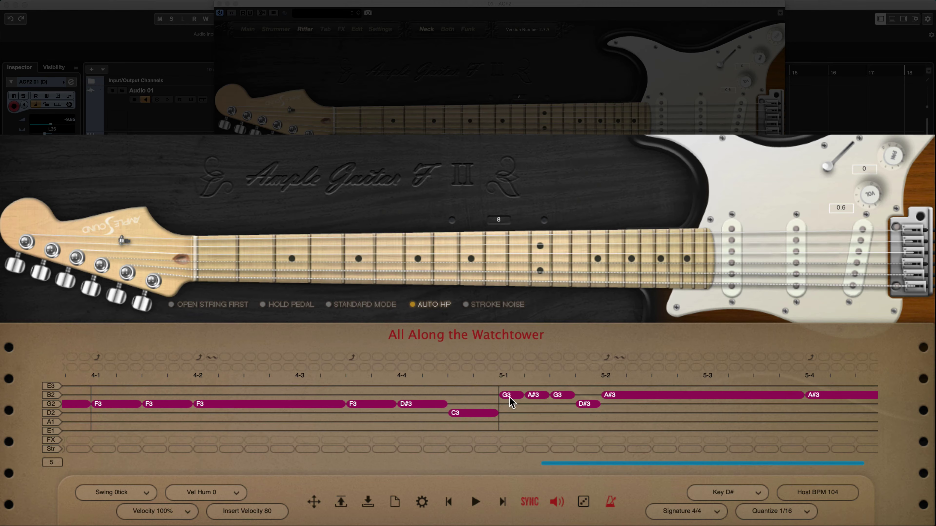
# Set HO/PO legato on the G3 note at beat 5-1 and on the A#3 note right after it.
pyautogui.click(509, 397)
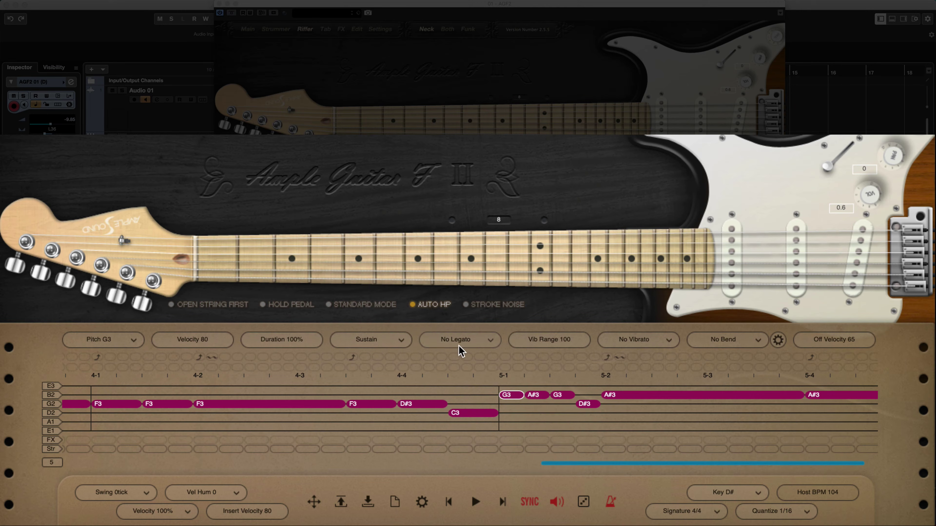
pyautogui.click(465, 341)
pyautogui.click(463, 378)
pyautogui.click(531, 395)
pyautogui.click(468, 343)
pyautogui.click(471, 371)
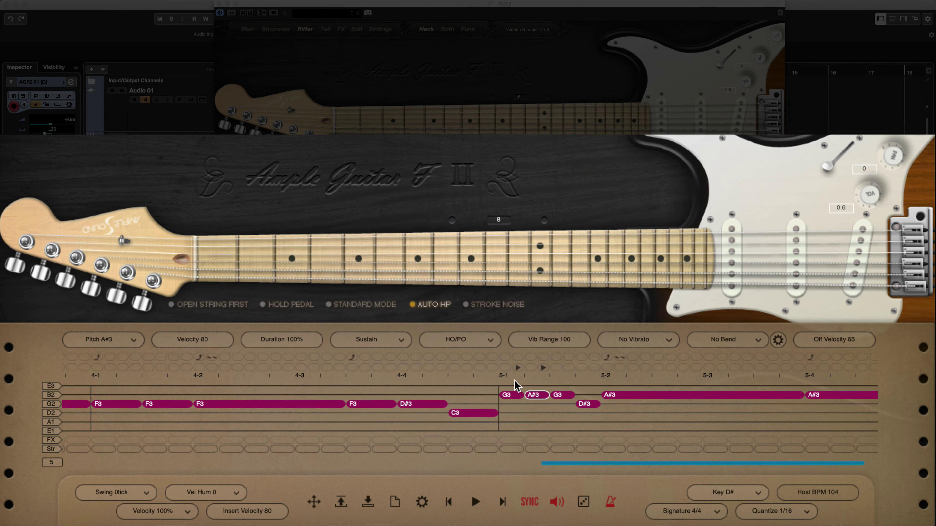
# Play the riff from the G3 note at beat 5-1 to audition the legato phrase.
pyautogui.click(560, 395)
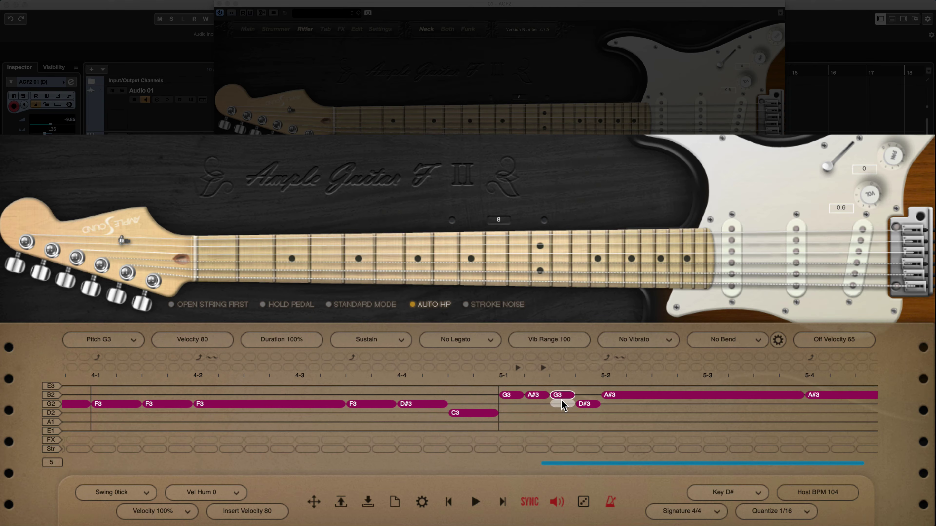
pyautogui.click(517, 397)
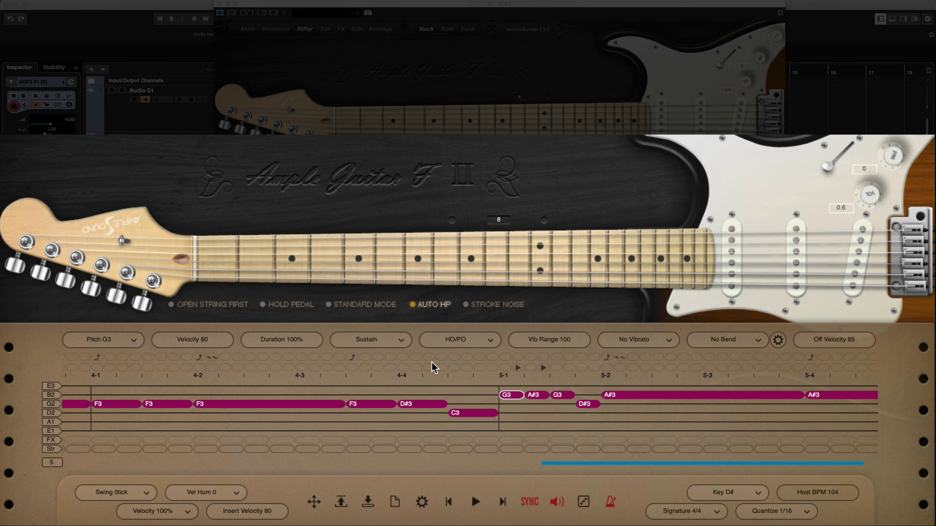
pyautogui.click(478, 502)
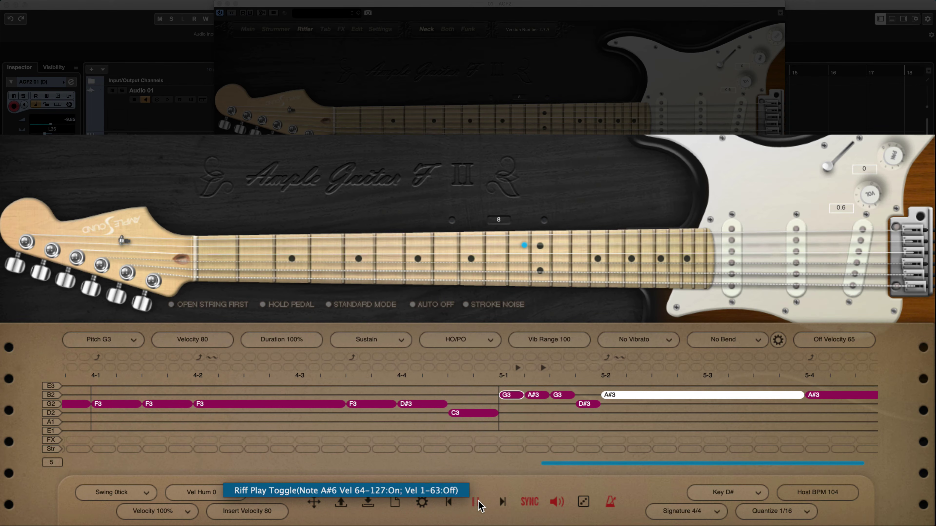
# Stop playback and apply Slide Out to the final A#3 note at beat 5-4.
pyautogui.click(477, 502)
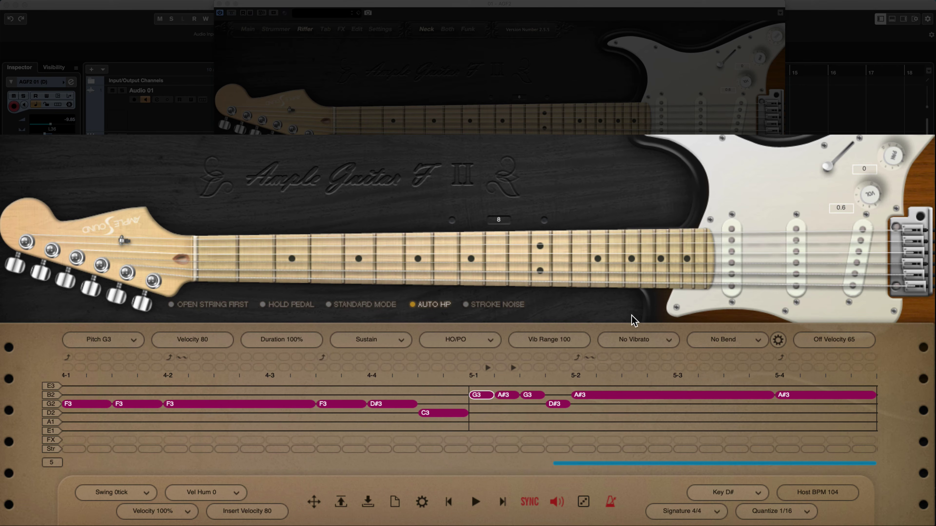
pyautogui.click(789, 396)
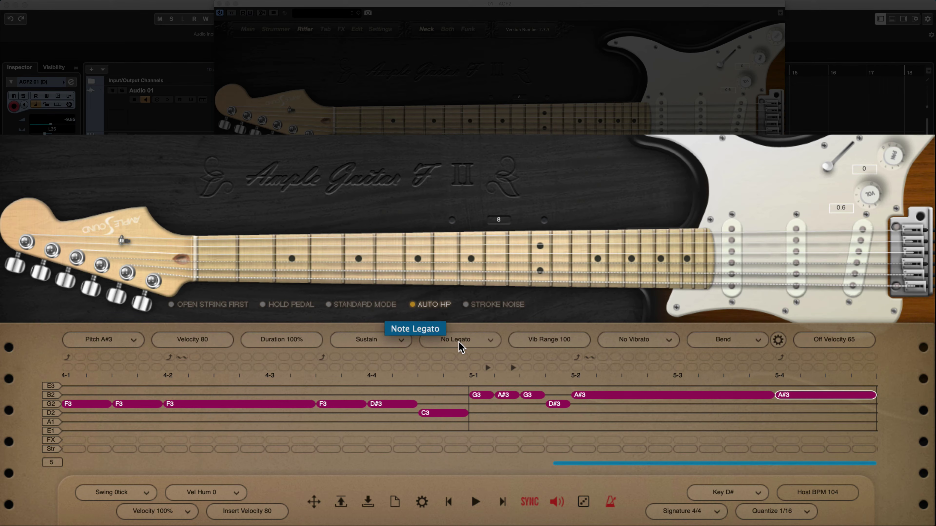
pyautogui.click(459, 342)
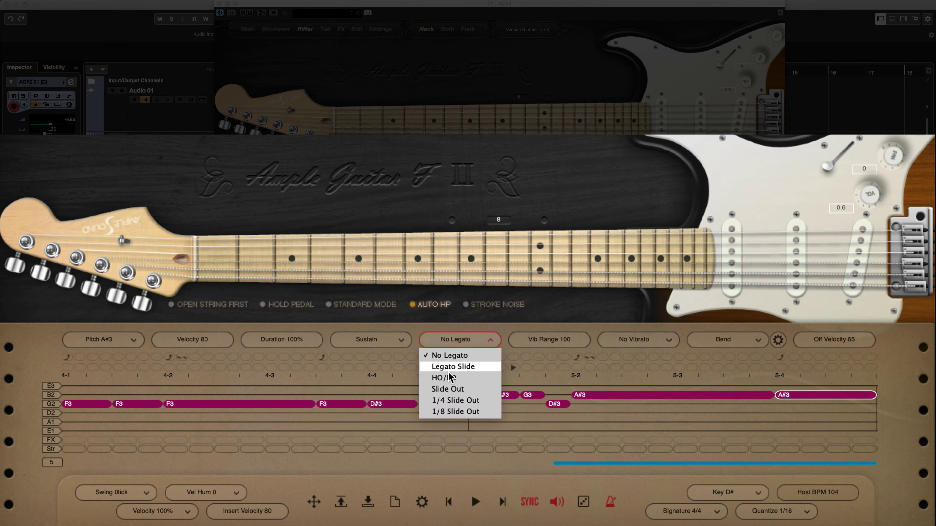
pyautogui.click(450, 389)
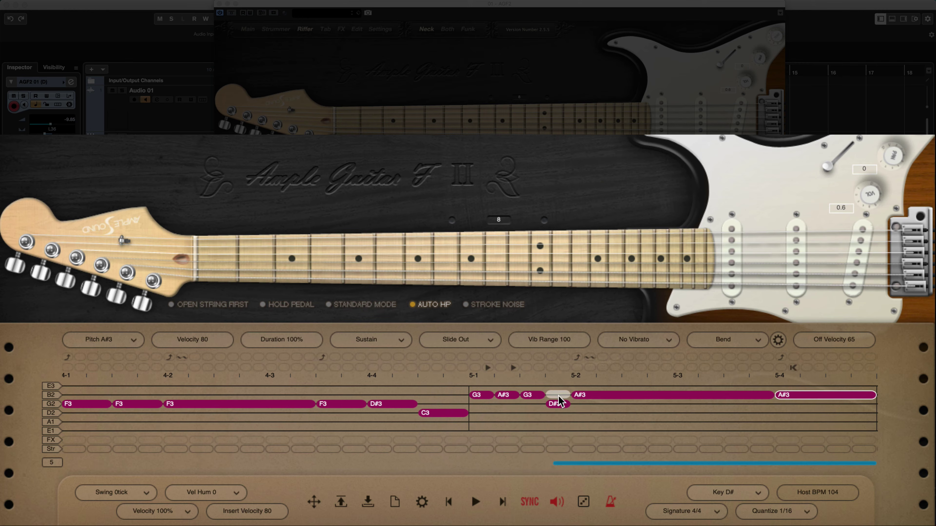
# Play the riff from its beginning to audition the finished articulations.
pyautogui.click(481, 402)
pyautogui.click(476, 502)
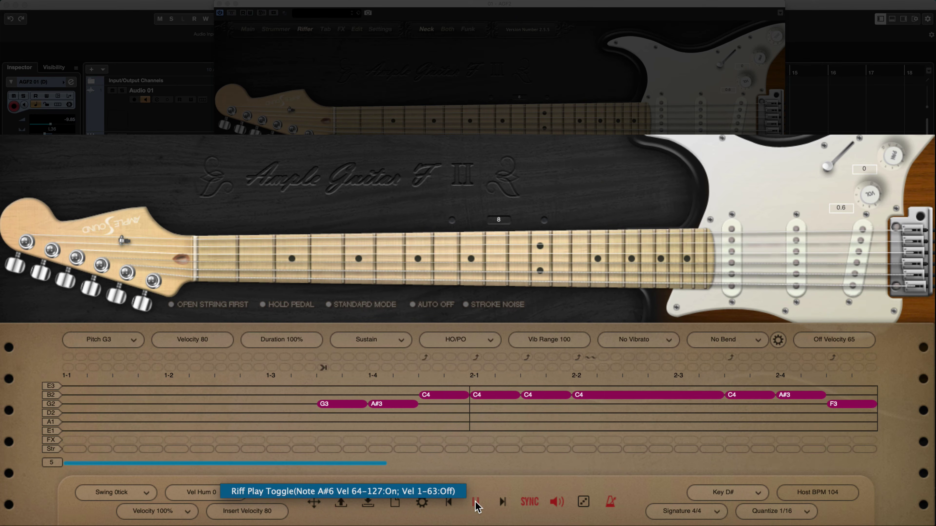
pyautogui.click(476, 502)
pyautogui.hscroll(-10, 457, 451)
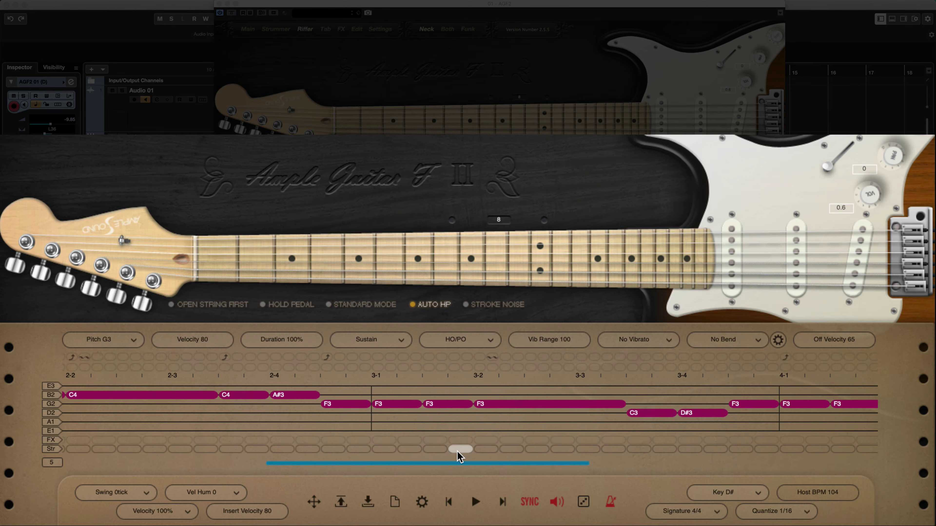
pyautogui.hscroll(-8, 458, 454)
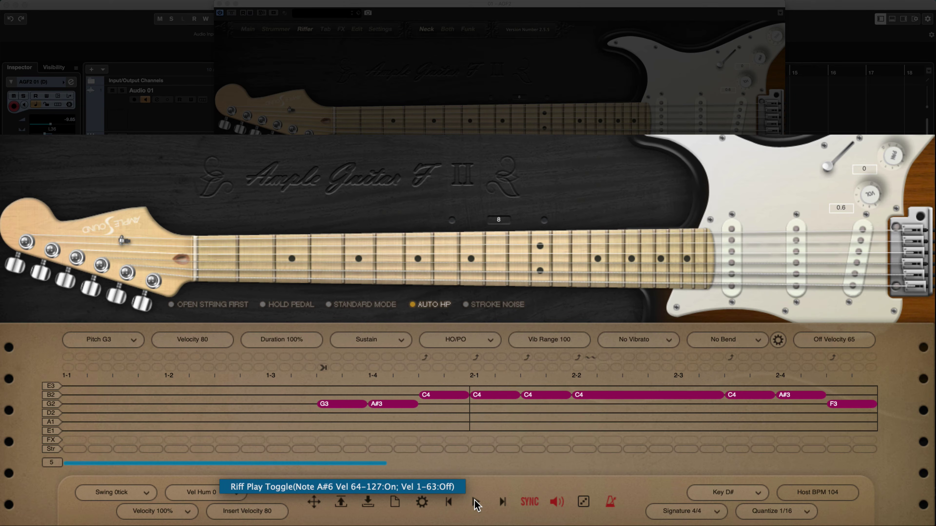
pyautogui.click(475, 503)
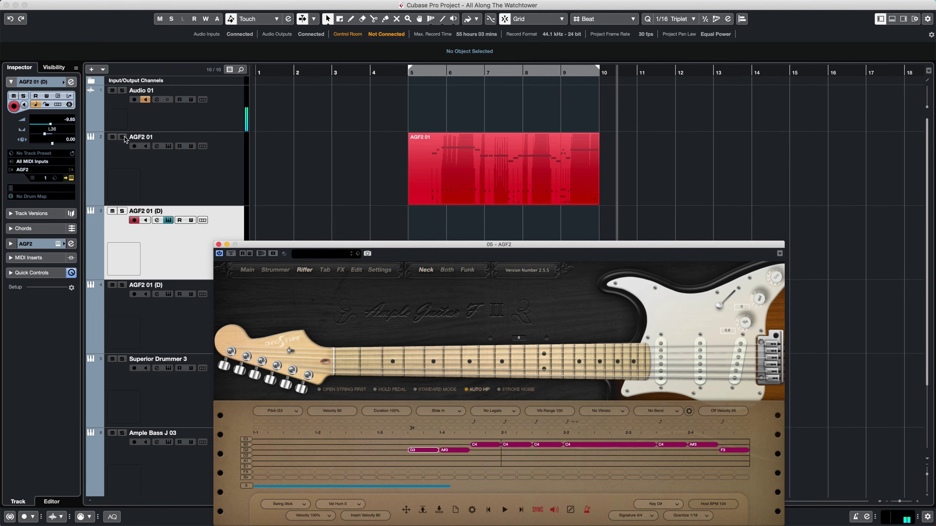
# Mute the original AGF2 01 track and place the Riffer's riff as a MIDI part on the armed AGF2 01 (D) track at bar 5.
pyautogui.click(114, 138)
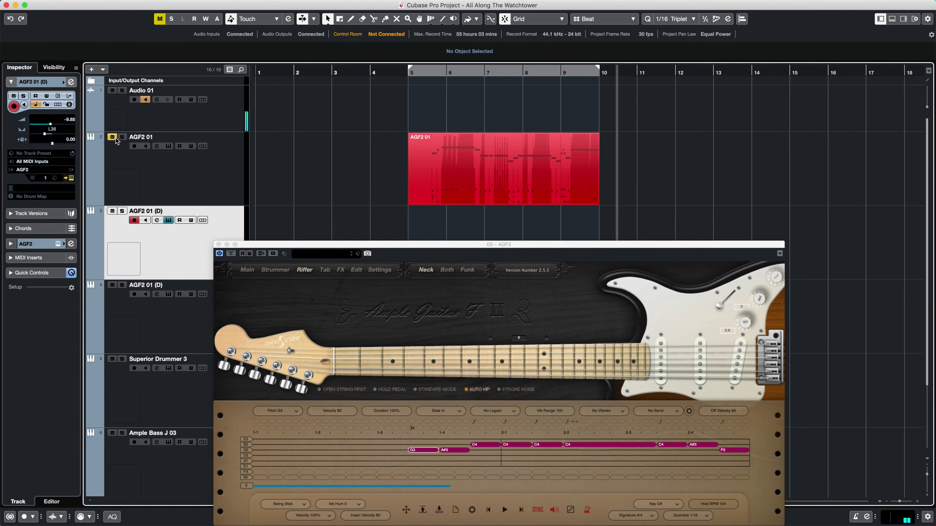
pyautogui.moveTo(764, 36); pyautogui.dragTo(759, 10)
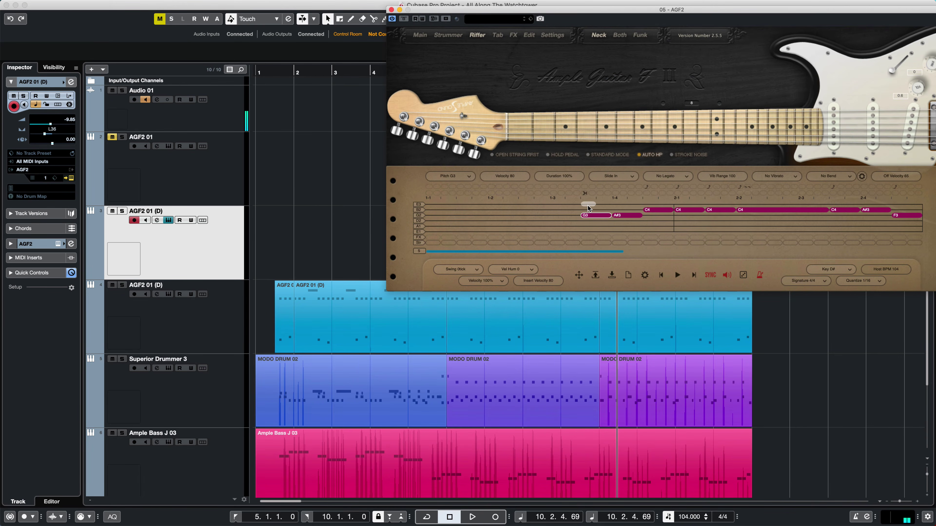
pyautogui.moveTo(625, 9); pyautogui.dragTo(712, 84)
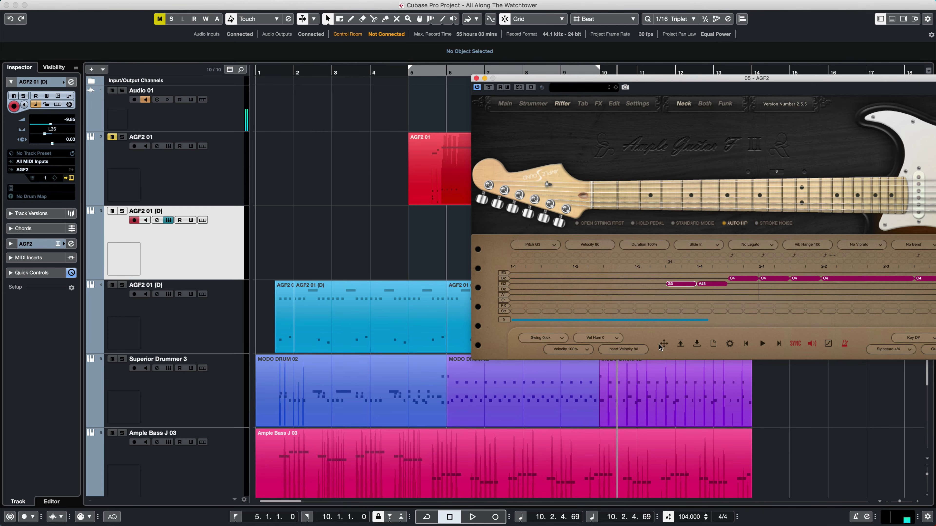
pyautogui.moveTo(664, 344); pyautogui.dragTo(410, 238)
pyautogui.click(476, 78)
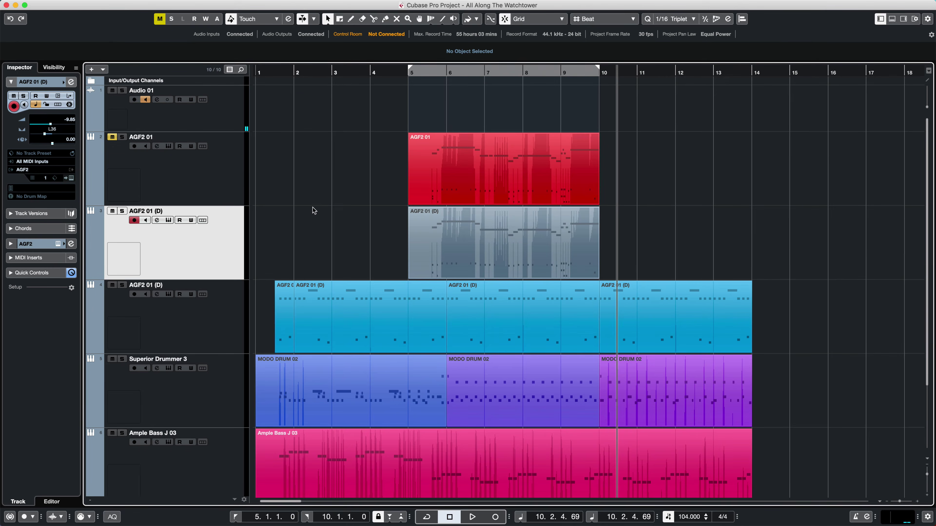
# Open the new AGF2 01 (D) part in the Key Editor and show Velocity in its controller lane.
pyautogui.doubleClick(493, 242)
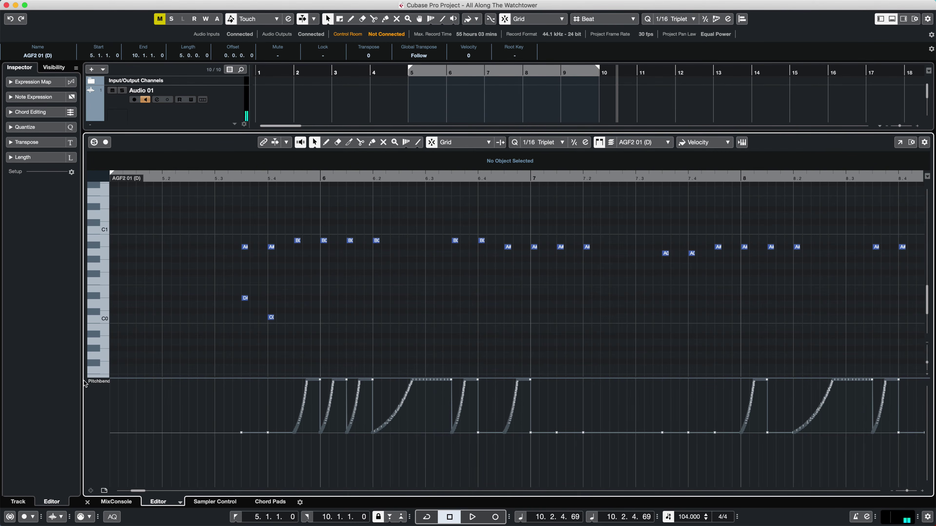
pyautogui.click(96, 382)
pyautogui.click(110, 396)
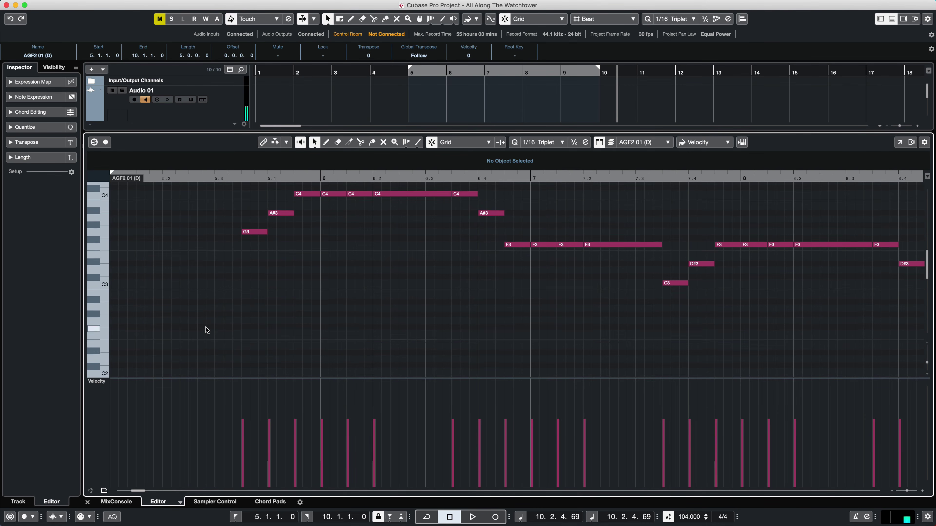
pyautogui.scroll(3, 206, 327)
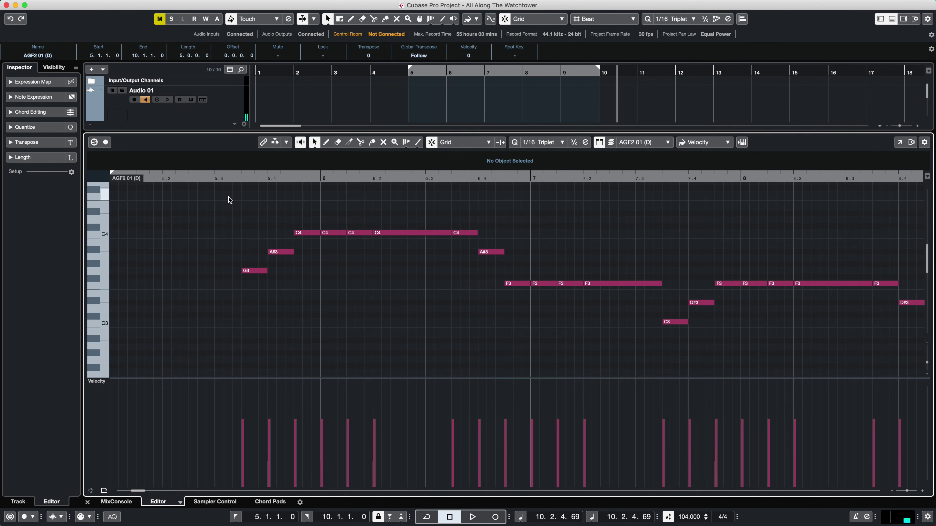
# Play the AGF2 01 (D) part from beat 5.3 through the closing A#3 notes.
pyautogui.click(217, 178)
pyautogui.press('space')
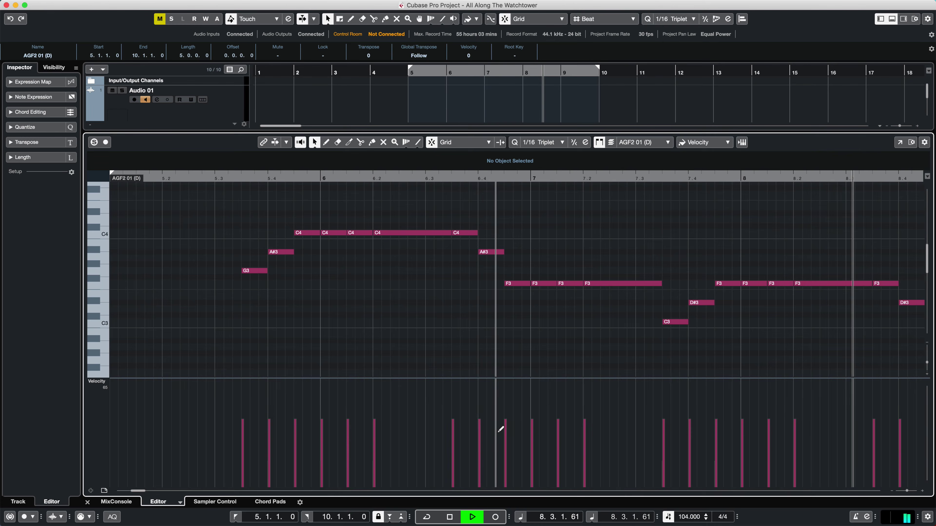
pyautogui.hscroll(10, 501, 428)
pyautogui.hscroll(-10, 501, 429)
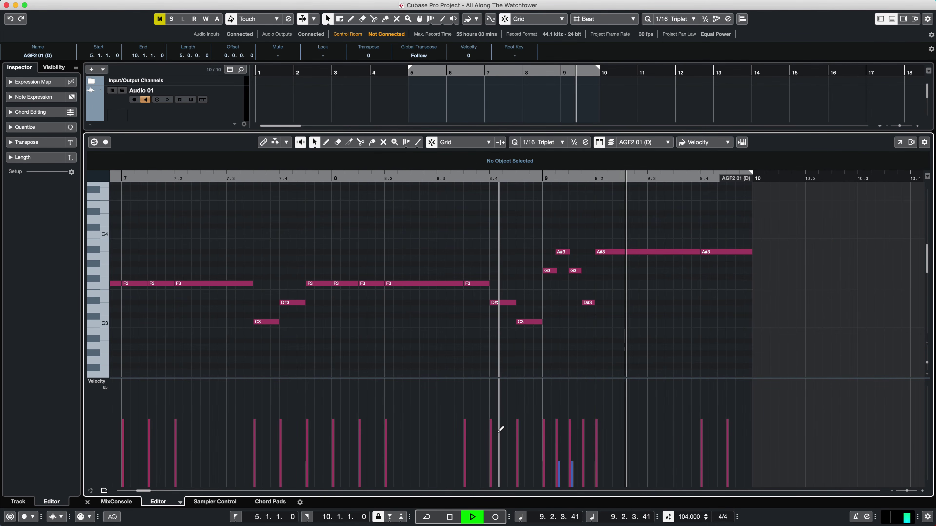
pyautogui.press('space')
# Draw slightly uneven velocities across all notes of the AGF2 01 (D) part, from the first G3 to the final A#3.
pyautogui.hscroll(-5, 500, 429)
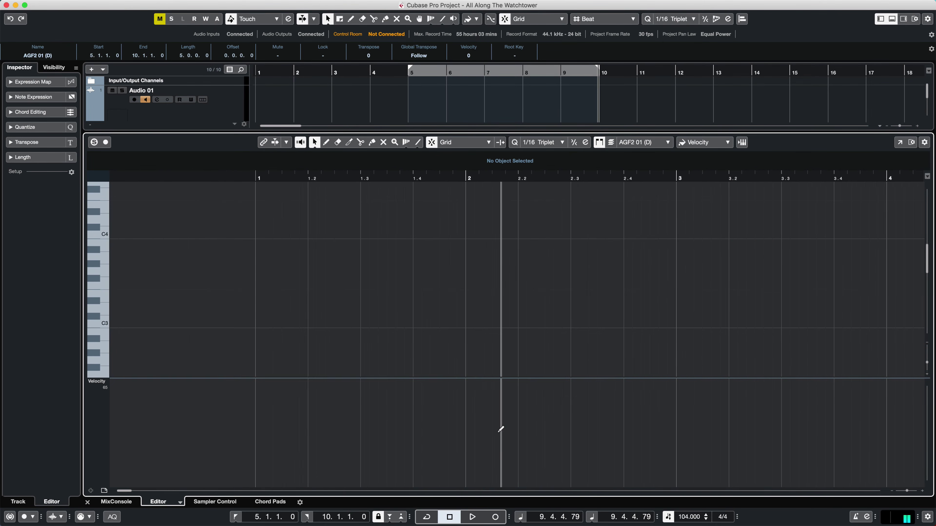
pyautogui.hscroll(7, 501, 429)
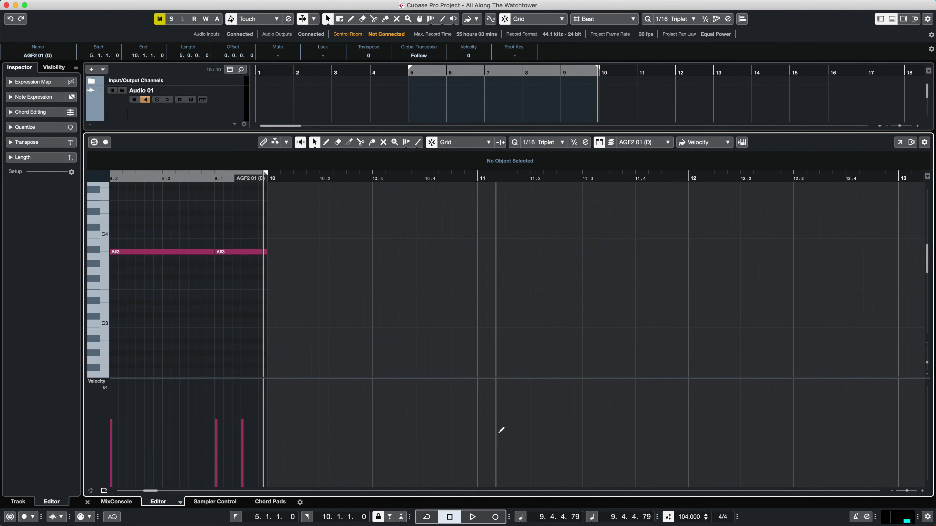
pyautogui.hscroll(-8, 501, 429)
pyautogui.hscroll(4, 501, 429)
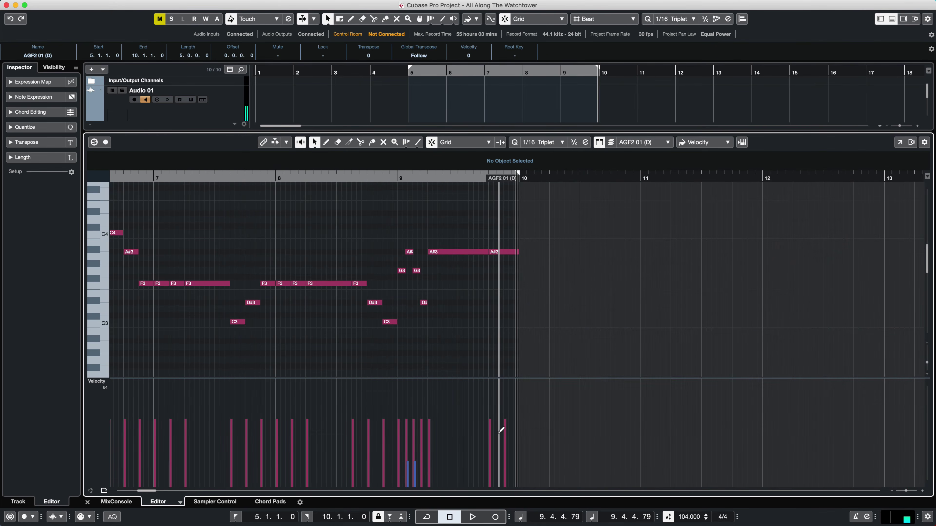
pyautogui.hscroll(-3, 479, 429)
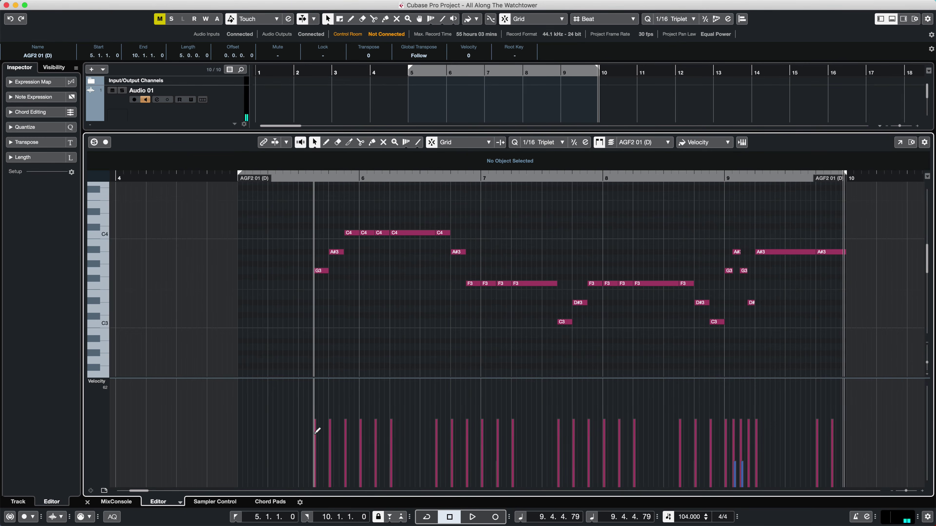
pyautogui.moveTo(315, 435); pyautogui.dragTo(832, 424)
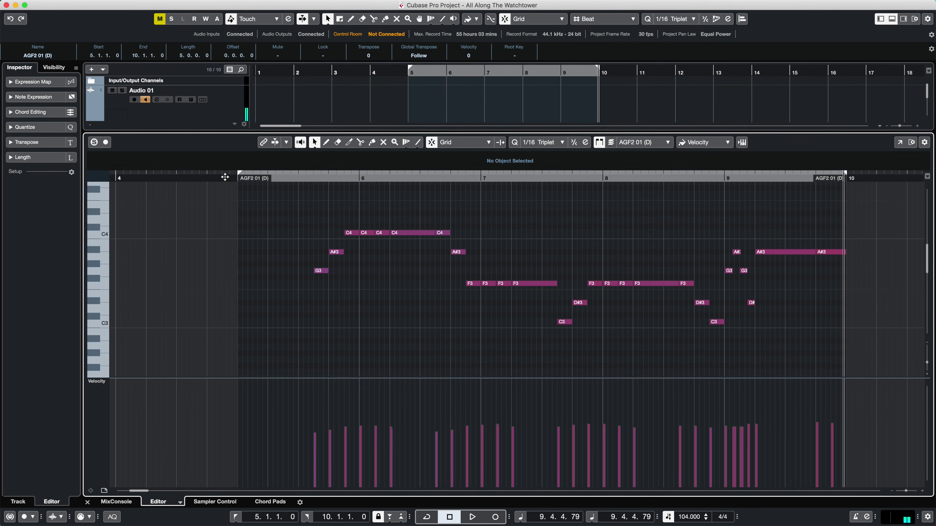
# Play the part from just before bar 5 to its end to audition the uneven velocities.
pyautogui.click(227, 176)
pyautogui.press('space')
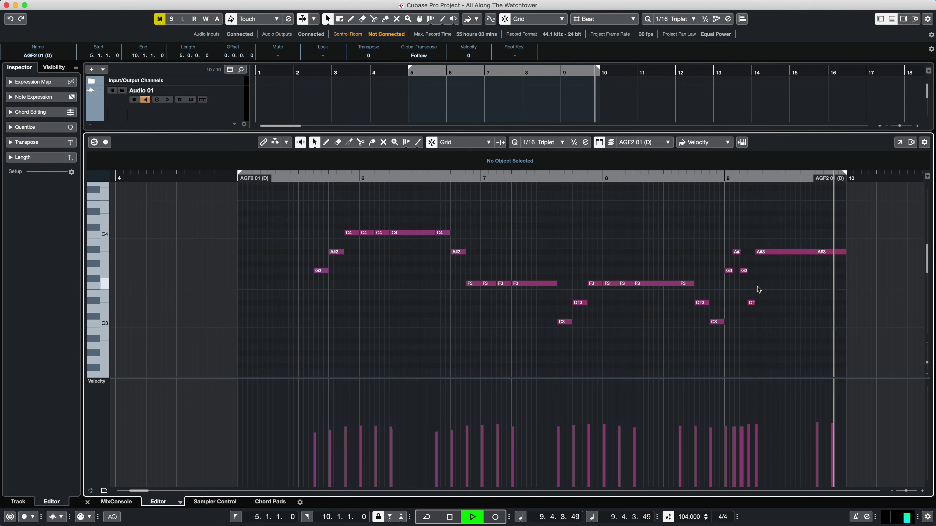
pyautogui.press('space')
# Examine the short G3, A#3, G3, D#3 run at bar 9 and the settings in the Quantize Panel.
pyautogui.scroll(6, 775, 275)
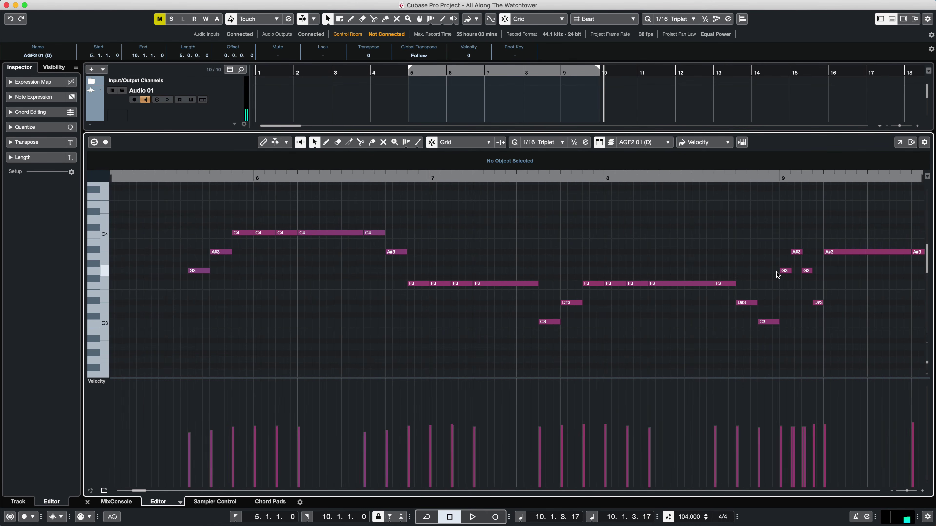
pyautogui.hscroll(-15, 753, 299)
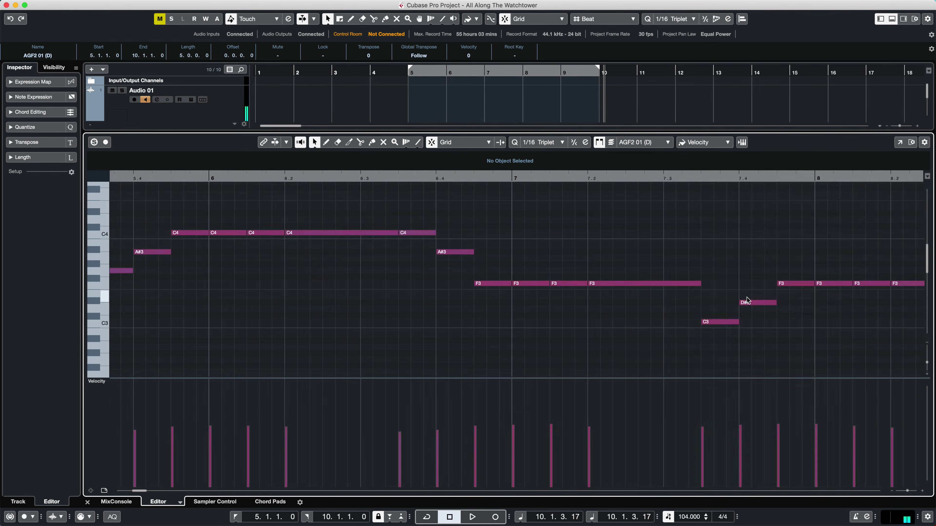
pyautogui.hscroll(10, 748, 301)
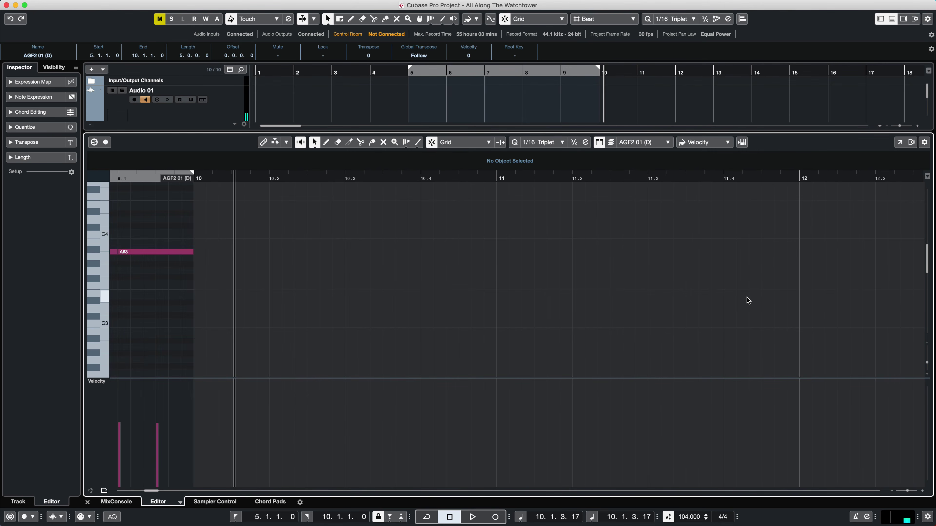
pyautogui.moveTo(151, 491); pyautogui.dragTo(146, 492)
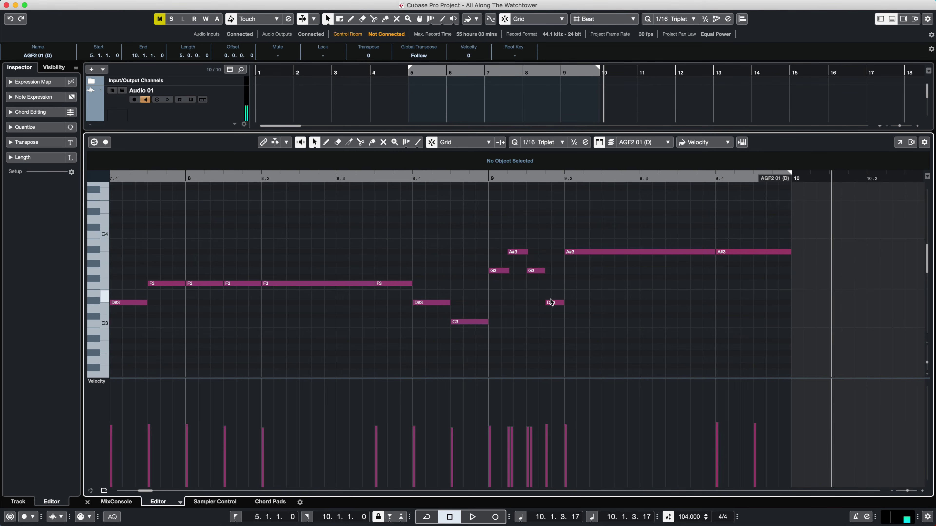
pyautogui.moveTo(494, 224); pyautogui.dragTo(561, 336)
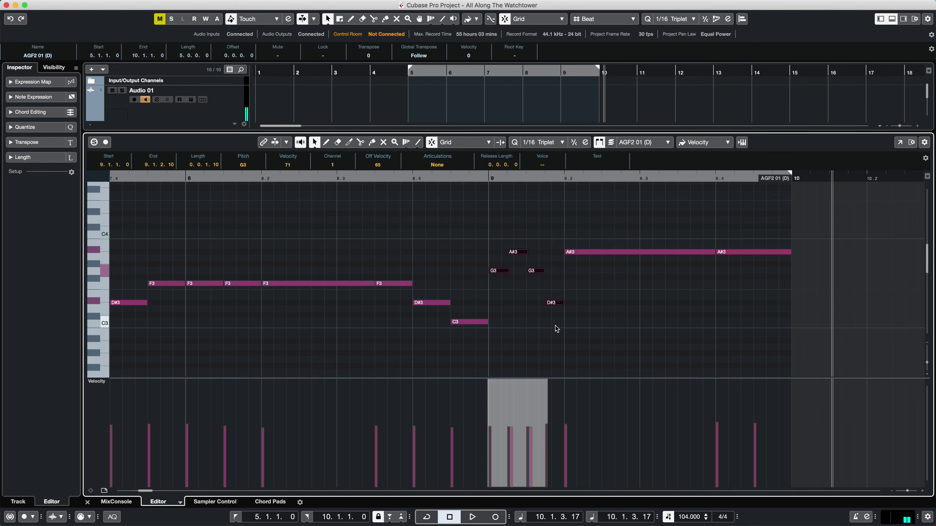
pyautogui.click(528, 199)
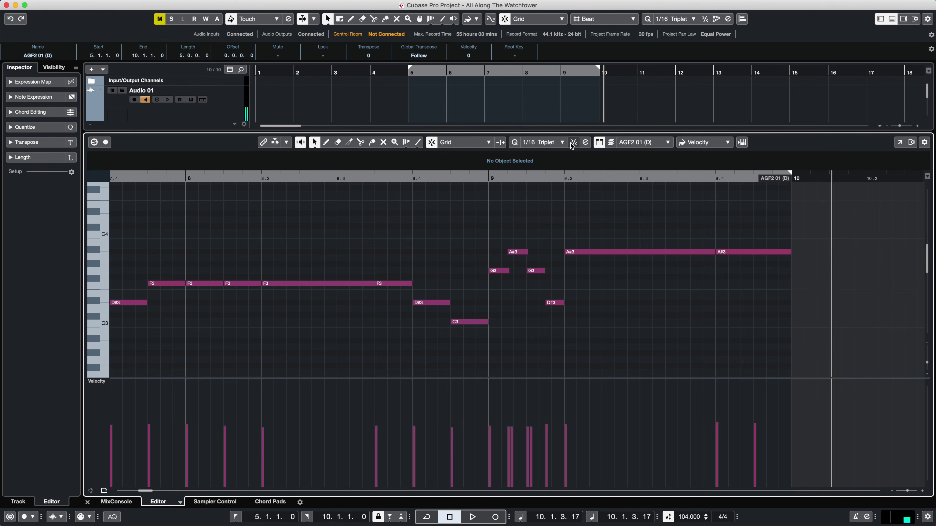
pyautogui.click(585, 142)
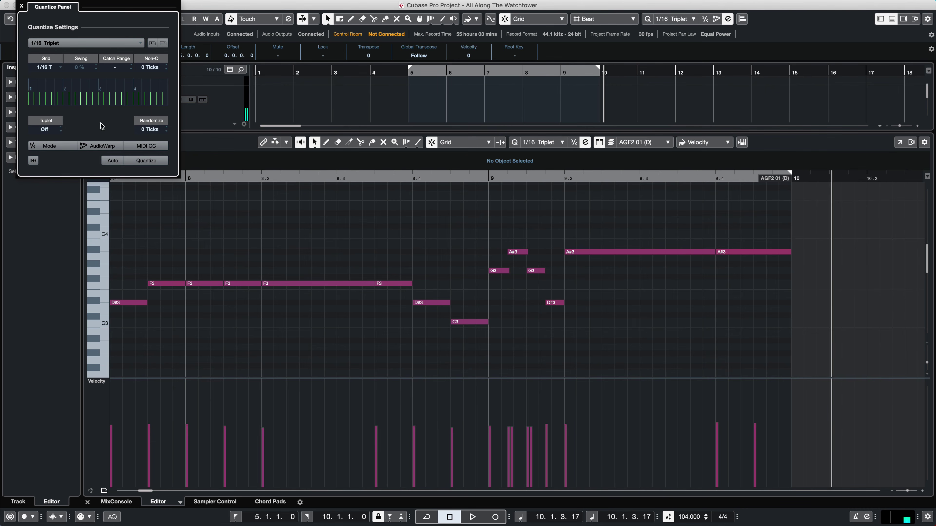
pyautogui.click(21, 7)
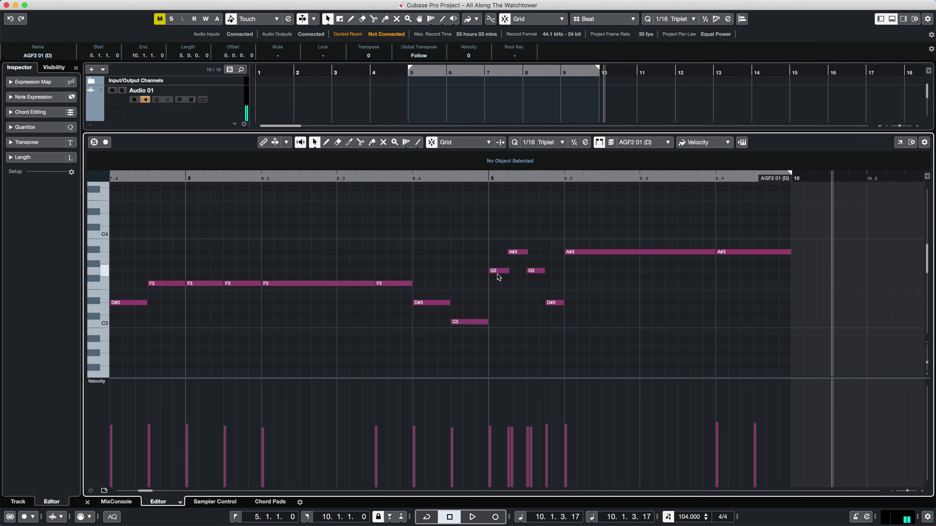
# Move bar 9's short A#3 and second G3 earlier onto the triplet grid, start D#3 at 9.1.3.0, and shorten the first three notes to triplet length.
pyautogui.click(432, 142)
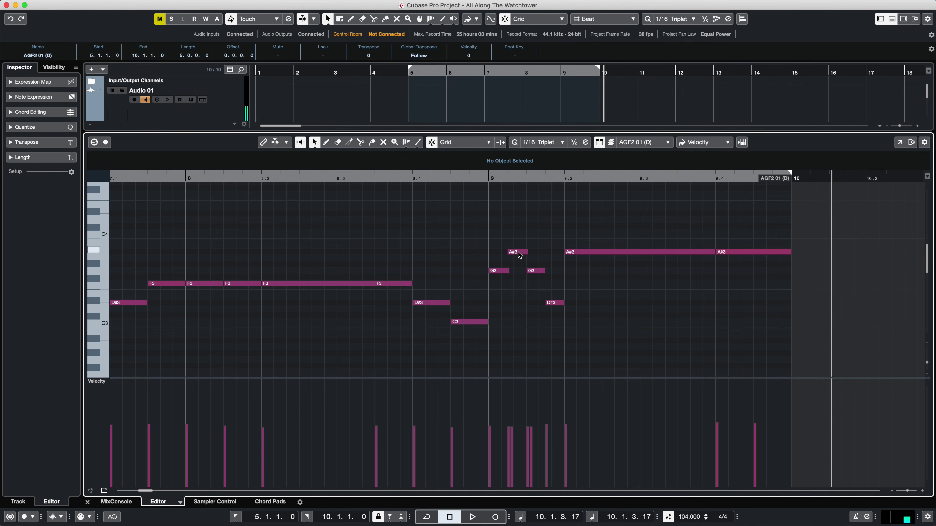
pyautogui.click(519, 252)
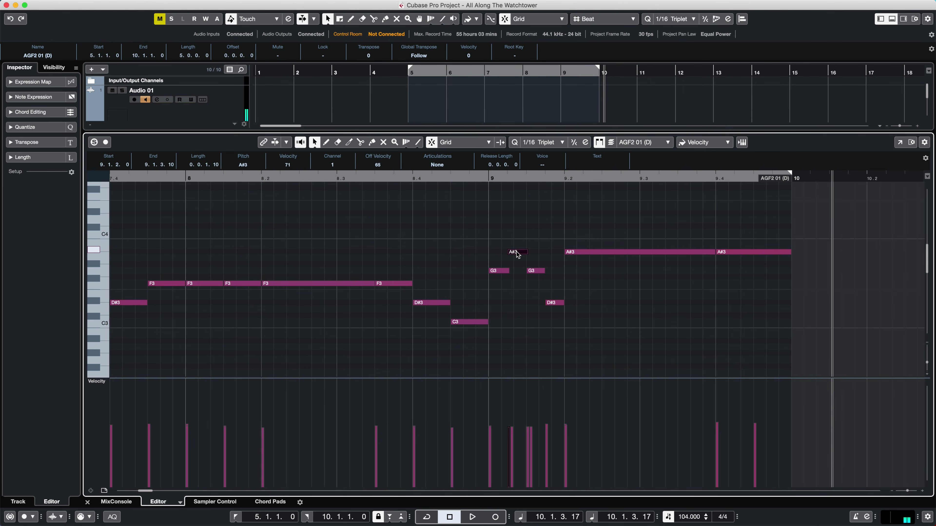
pyautogui.moveTo(518, 255); pyautogui.dragTo(521, 273)
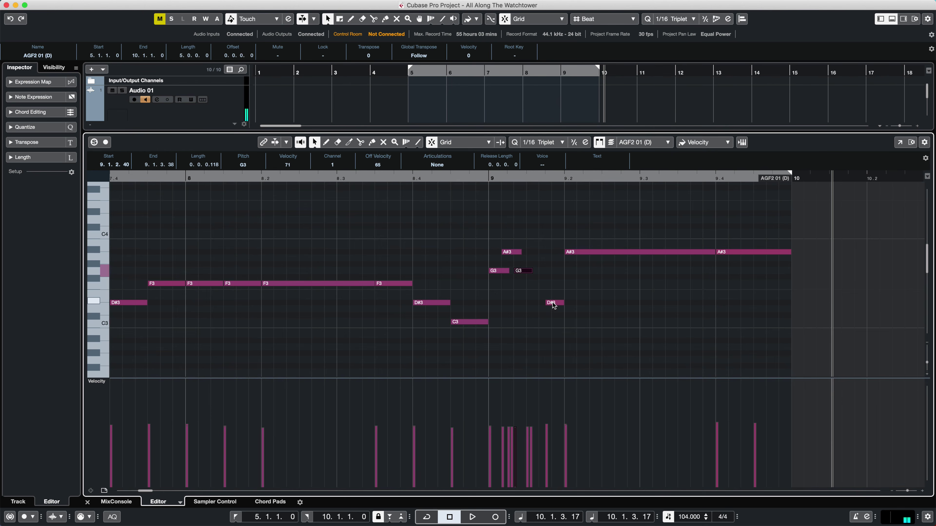
pyautogui.moveTo(547, 302); pyautogui.dragTo(531, 303)
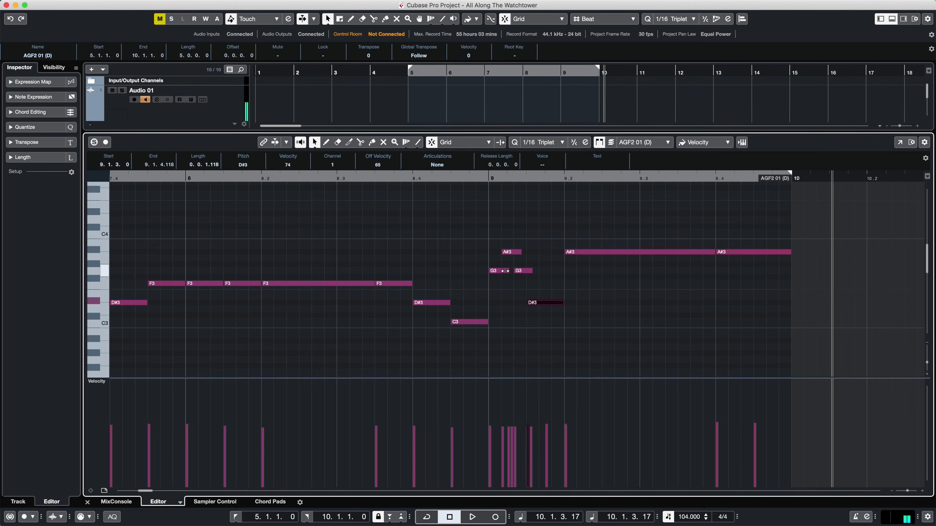
pyautogui.moveTo(504, 271); pyautogui.dragTo(527, 271)
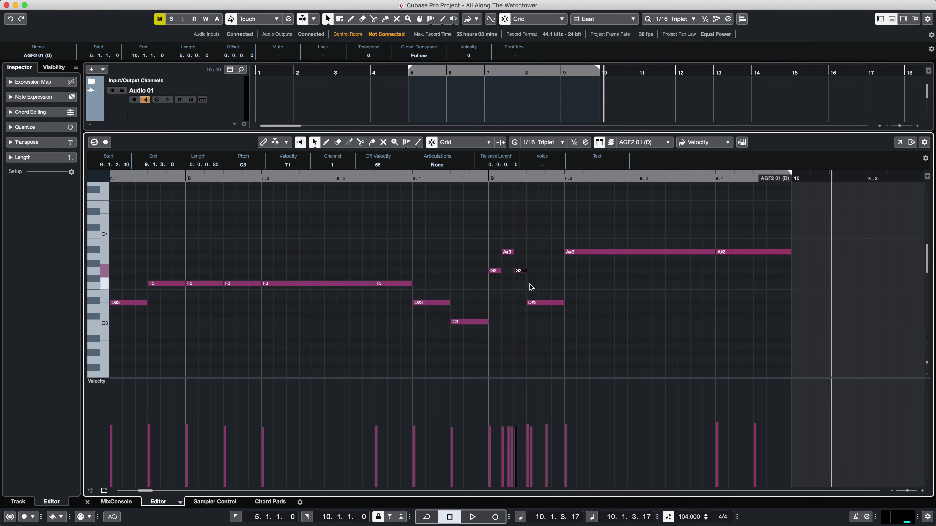
# Move the second B0 and F0 keyswitch notes and the first C0 of bar 9 earlier to 9.1.1.80.
pyautogui.scroll(-5, 531, 289)
pyautogui.scroll(3, 532, 291)
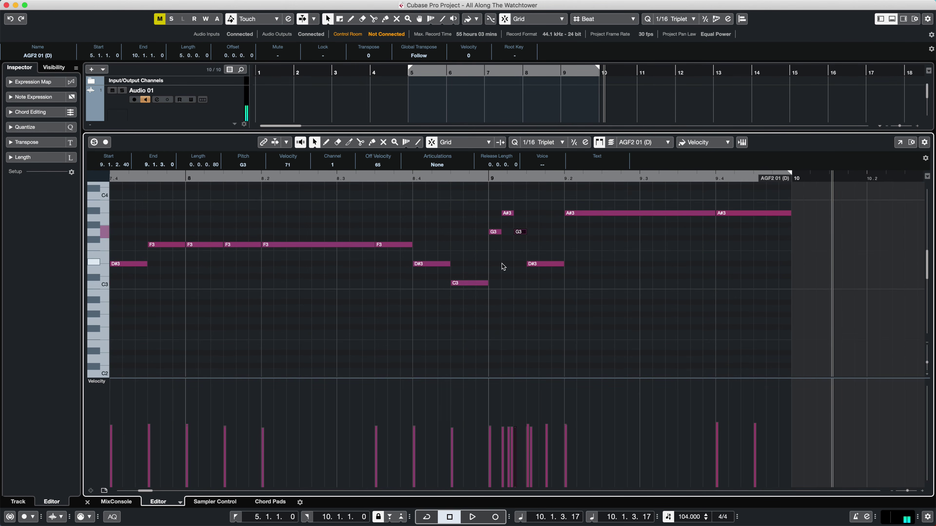
pyautogui.scroll(-7, 505, 256)
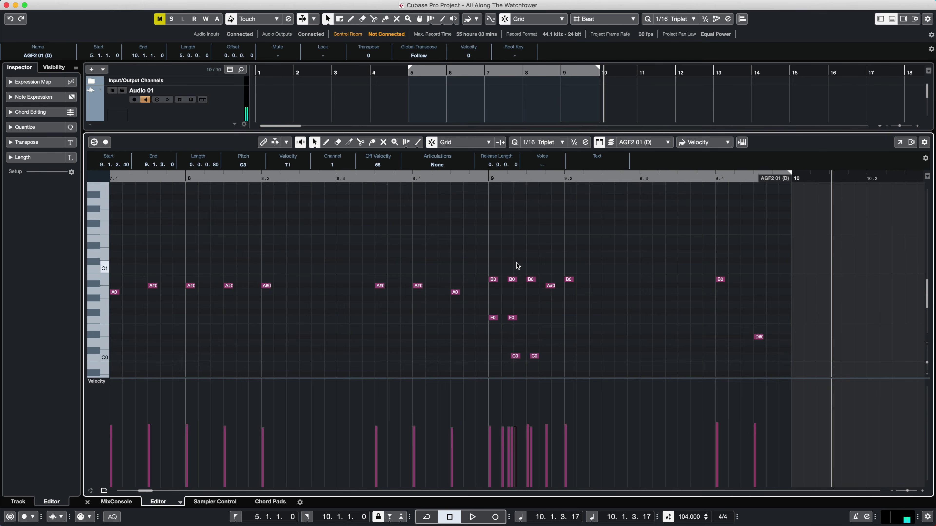
pyautogui.click(511, 318)
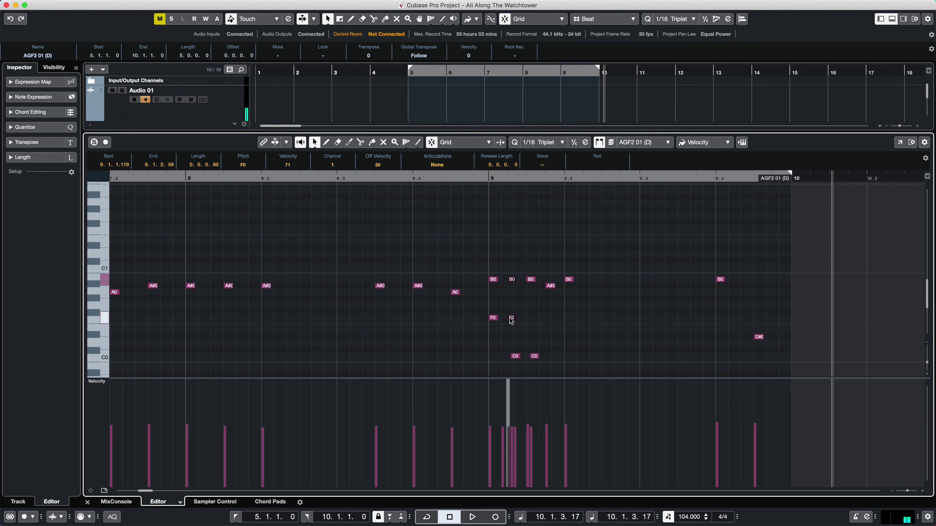
pyautogui.moveTo(509, 319); pyautogui.dragTo(506, 319)
pyautogui.moveTo(512, 279); pyautogui.dragTo(505, 284)
pyautogui.click(515, 356)
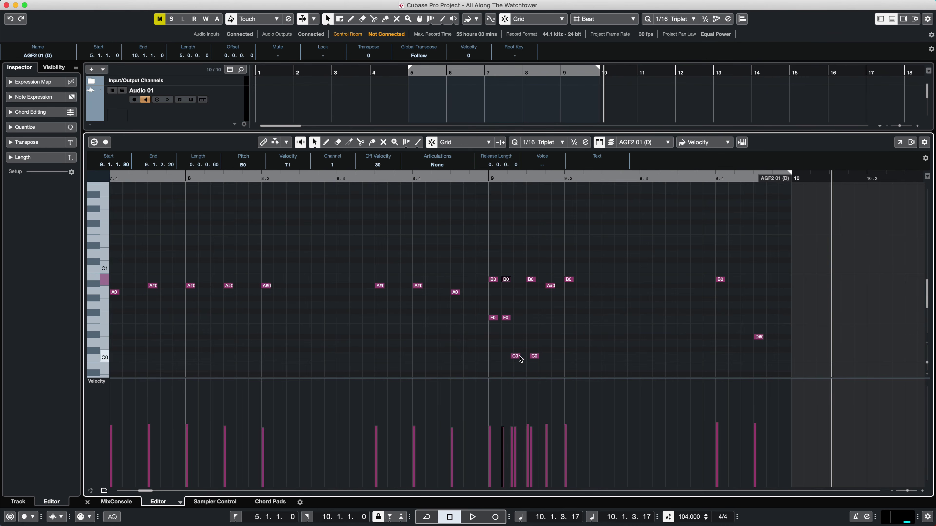
pyautogui.moveTo(513, 356); pyautogui.dragTo(506, 356)
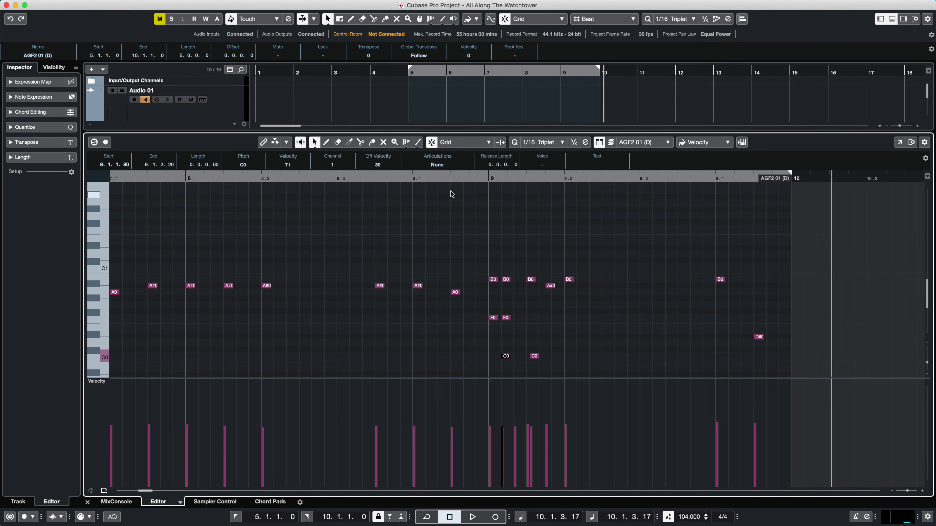
# Play the part from bar 8 past its end to audition the retimed triplet run.
pyautogui.click(392, 179)
pyautogui.press('space')
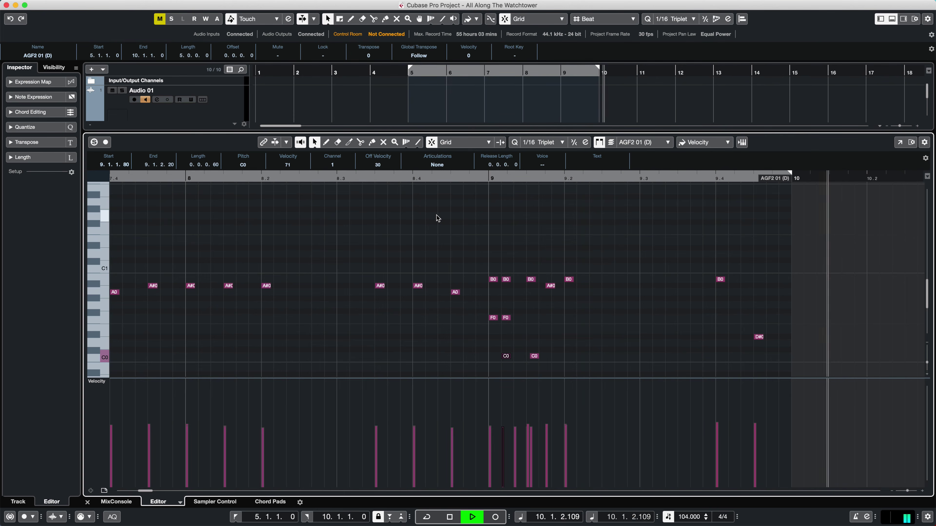
pyautogui.press('space')
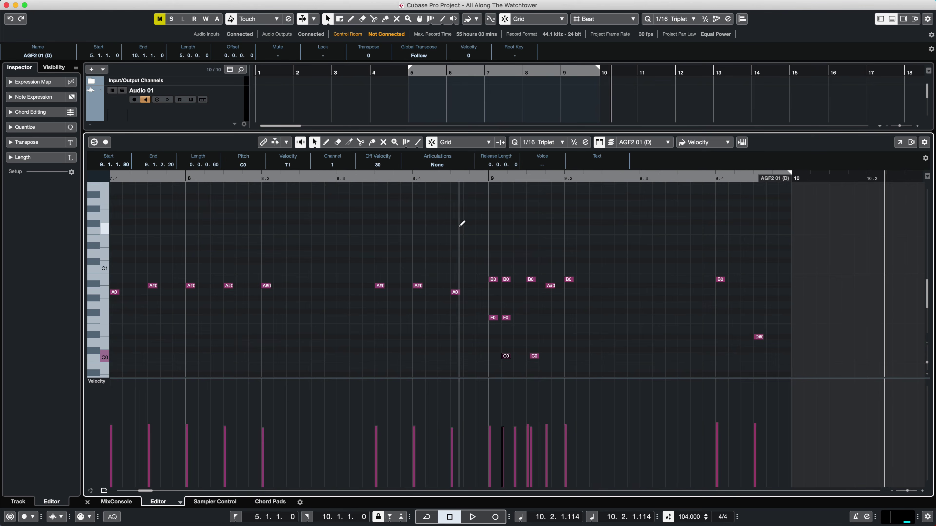
# Close the note editor and play the full arrangement from position 4.4.1 to just past bar 10.
pyautogui.press('Return')
pyautogui.click(401, 74)
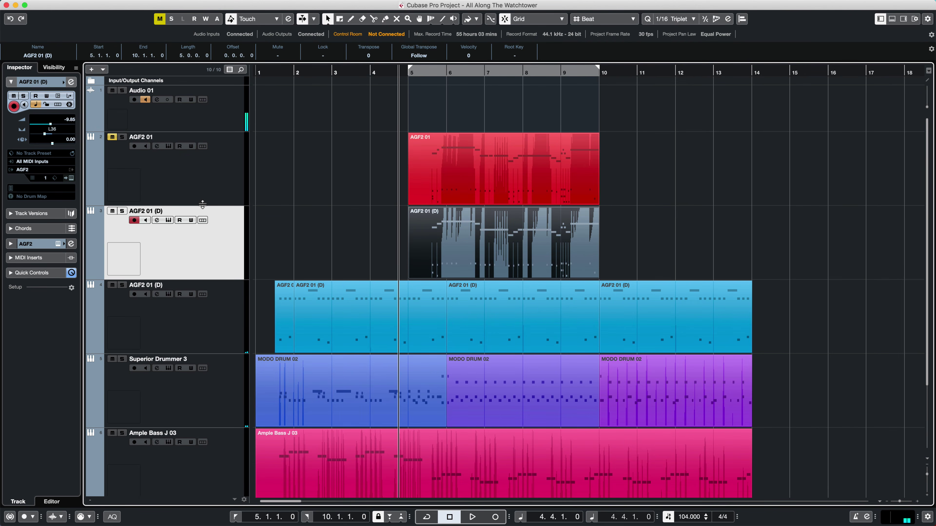
pyautogui.press('space')
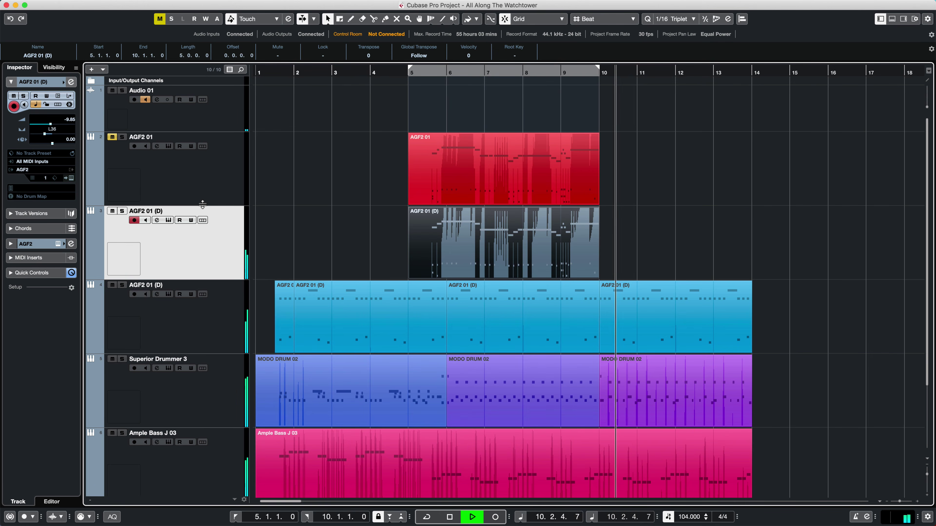
pyautogui.press('space')
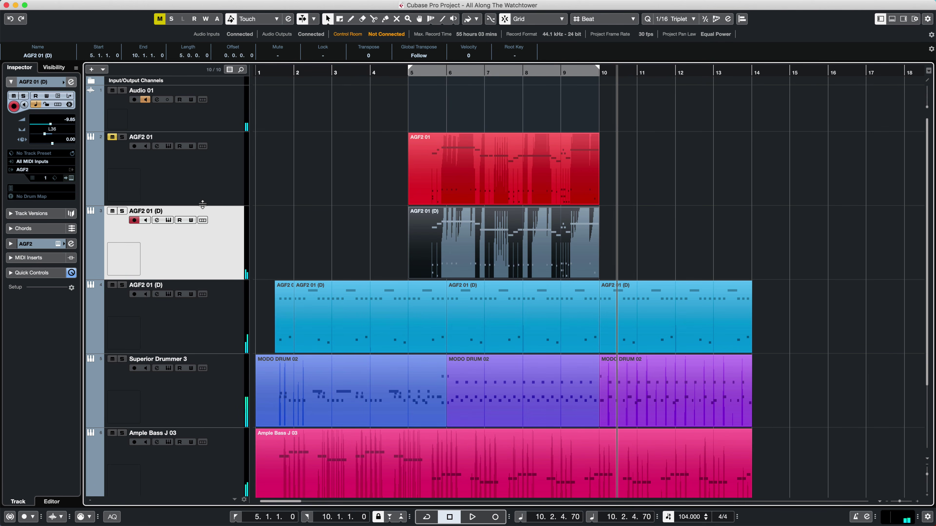